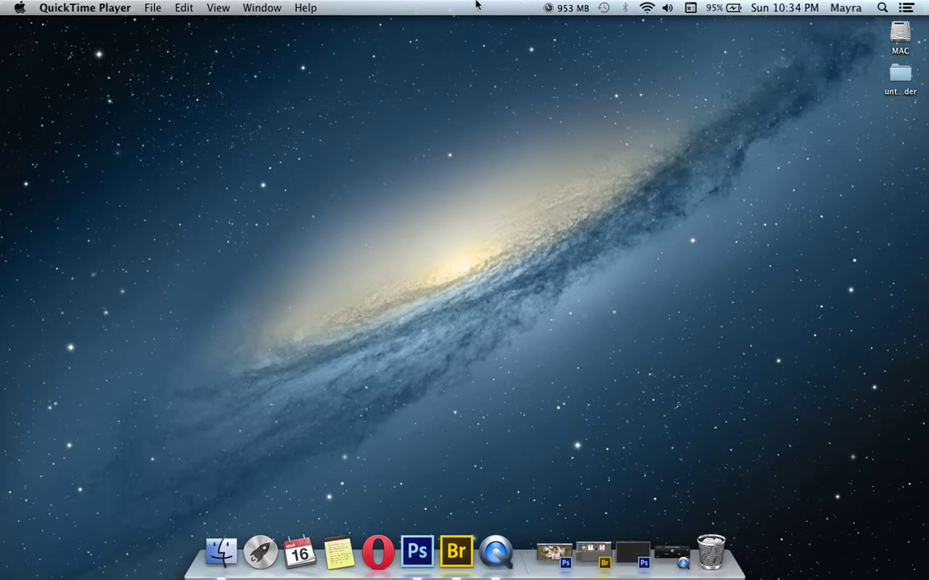
- Switch to Bridge and review the Recursos images: the blossom photo, the portrait PNGs and the coloring PSD
{"action": "left_click", "coordinate": [597, 544]}
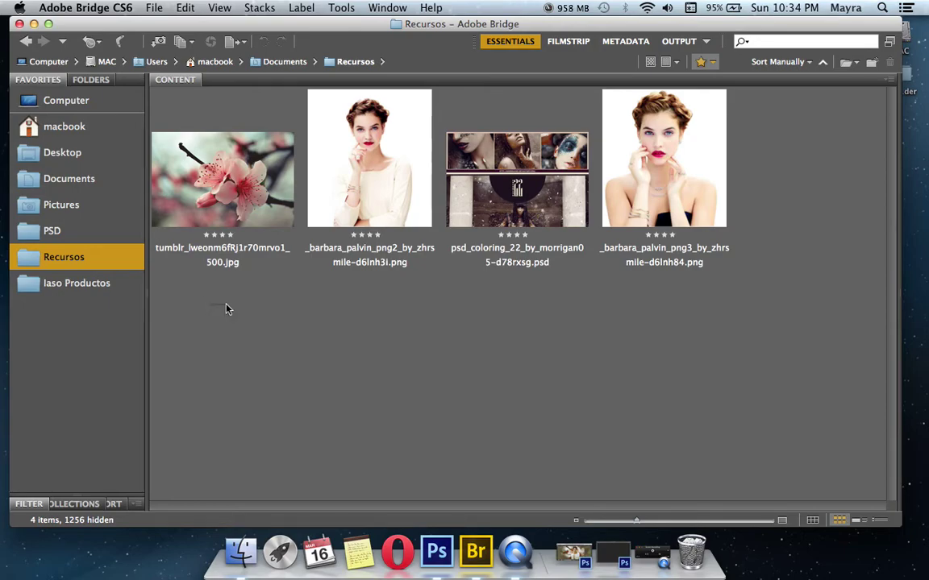
{"action": "left_click", "coordinate": [369, 169]}
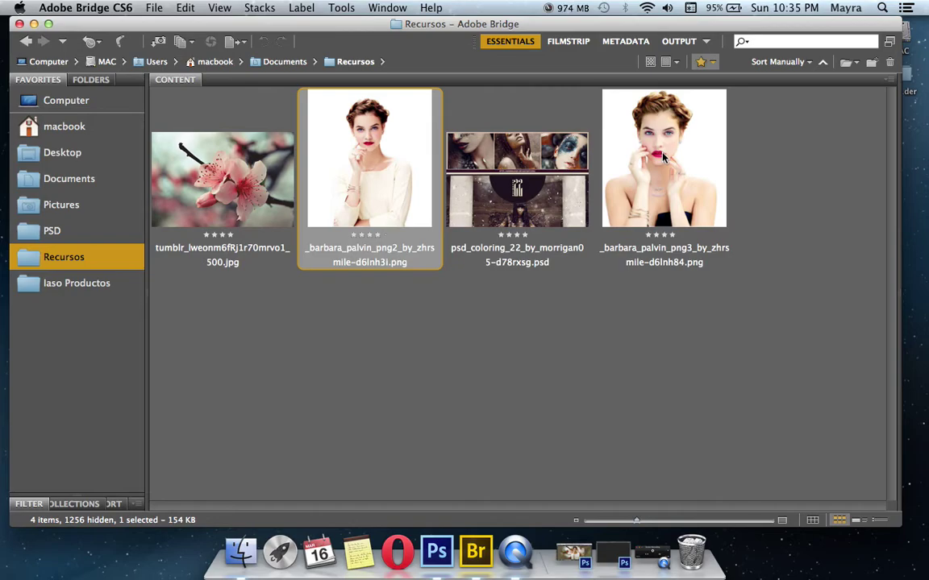
{"action": "left_click", "coordinate": [558, 170]}
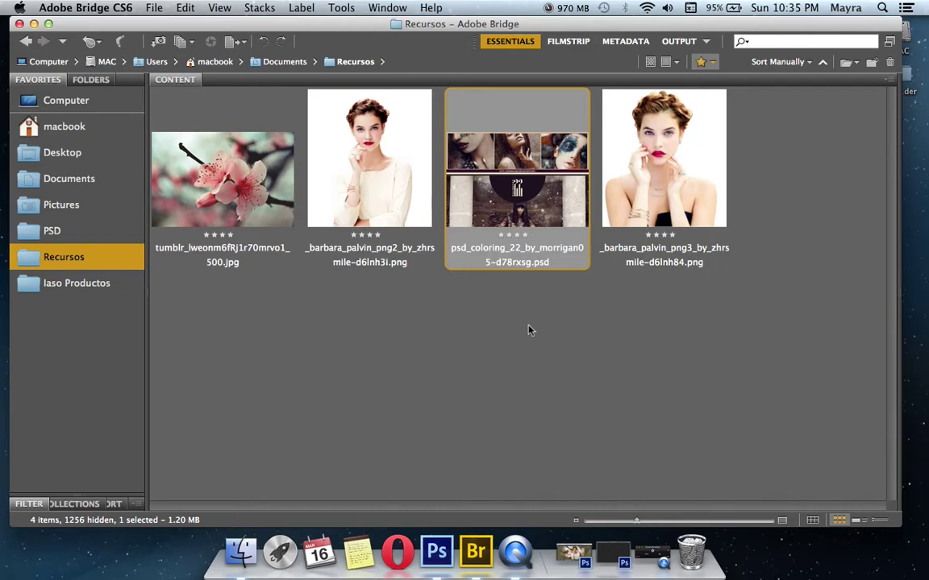
{"action": "left_click", "coordinate": [171, 264]}
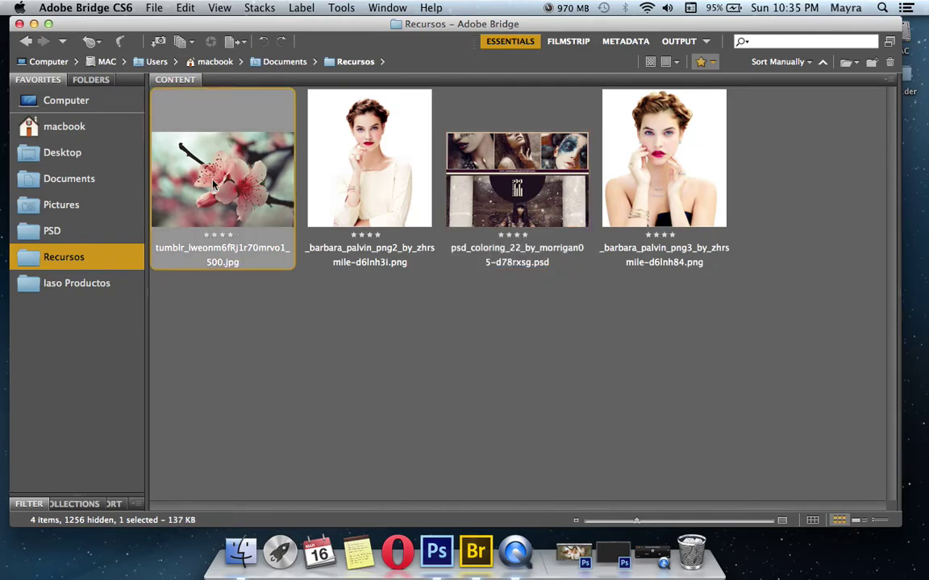
- Switch to Photoshop and create a new document 500 pixels wide and 200 pixels high with a white background
{"action": "left_click", "coordinate": [607, 551]}
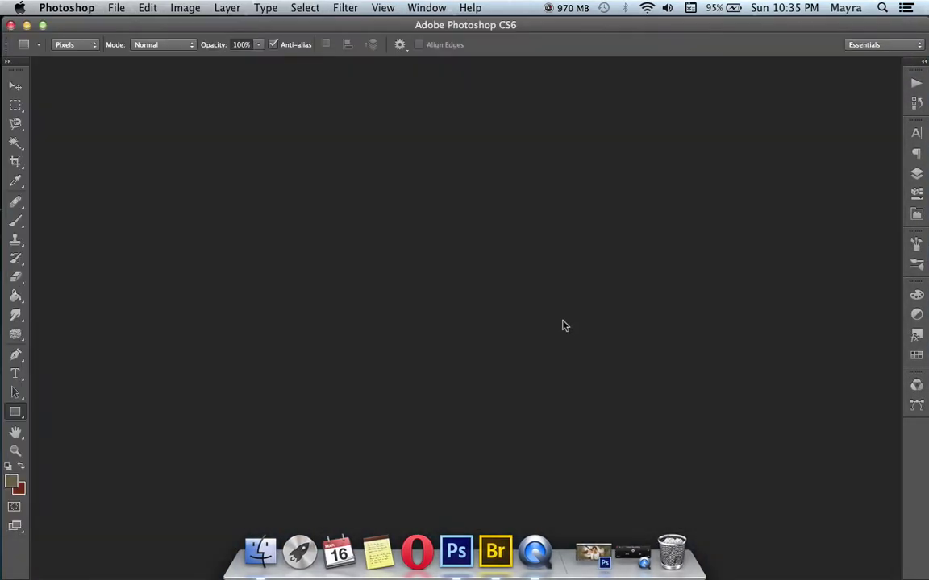
{"action": "key", "text": "super+n"}
{"action": "key", "text": "Tab"}
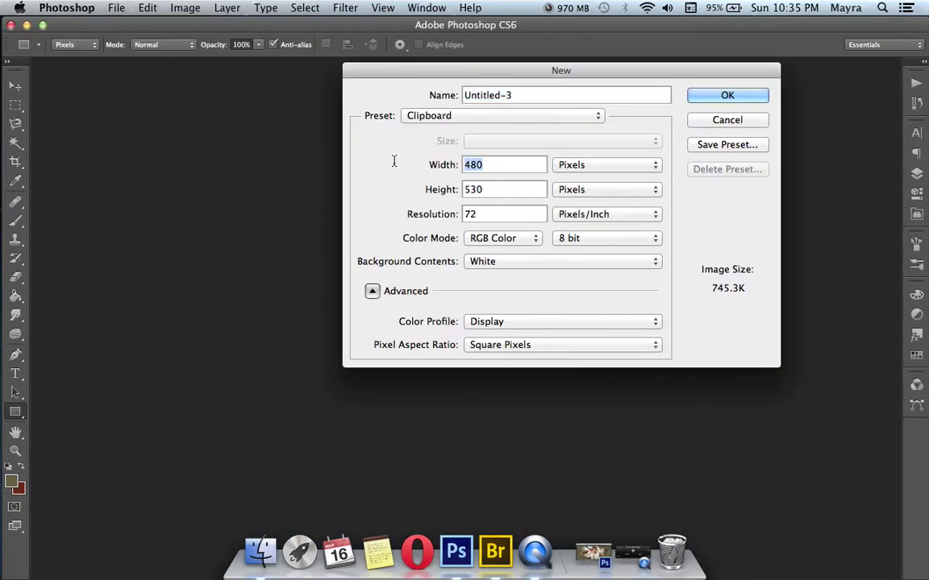
{"action": "type", "text": "500"}
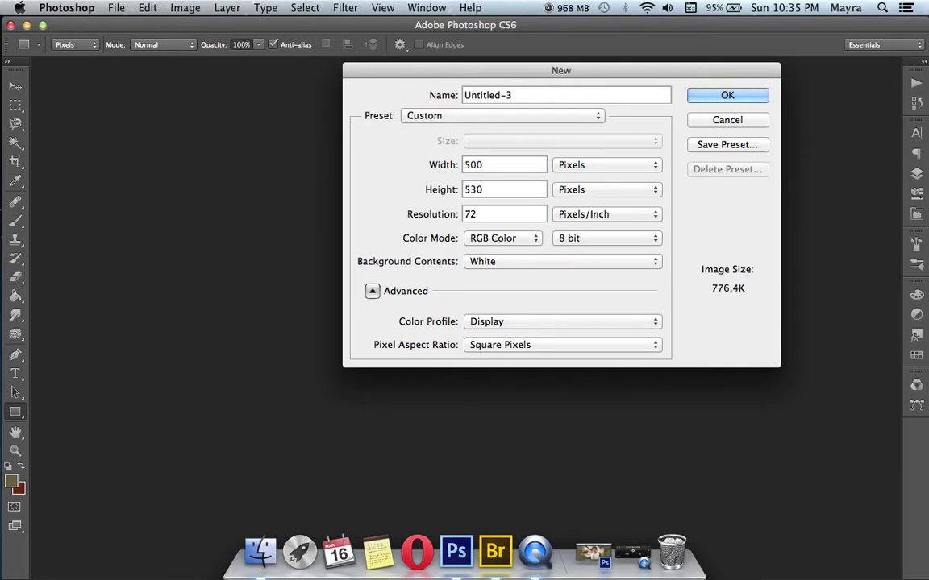
{"action": "key", "text": "Tab"}
{"action": "type", "text": "200"}
{"action": "left_click", "coordinate": [721, 96]}
{"action": "left_click_drag", "start_coordinate": [135, 128], "coordinate": [164, 68]}
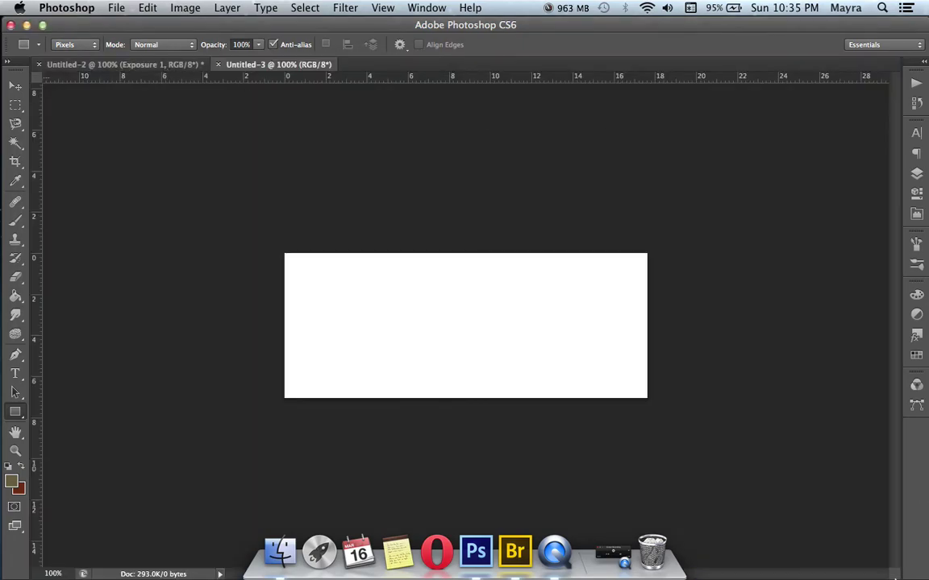
- Open the blossom photo tumblr_lweonm6fRj1r70mrvo1_500.jpg from Bridge in Photoshop and float its window over the new document
{"action": "left_click", "coordinate": [509, 538]}
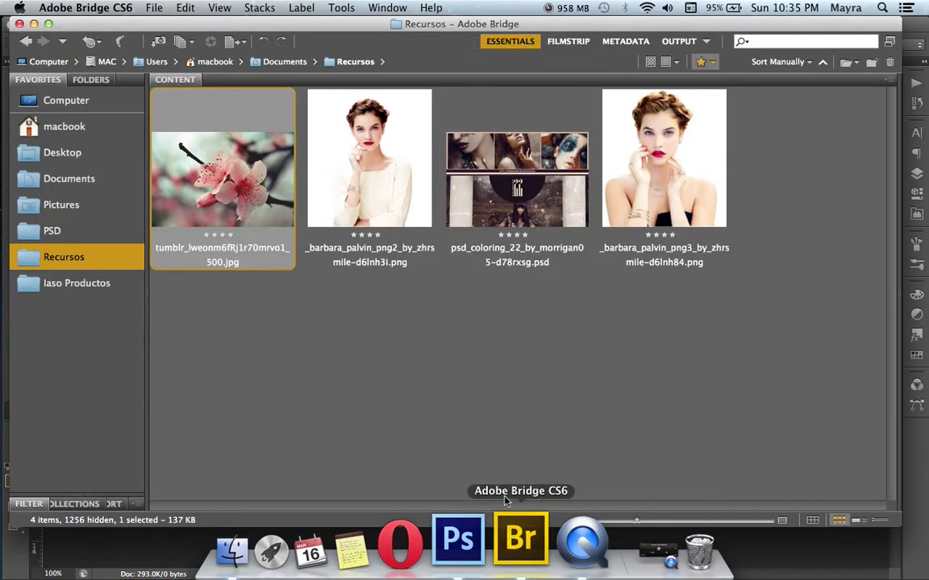
{"action": "left_click_drag", "start_coordinate": [201, 126], "coordinate": [486, 551]}
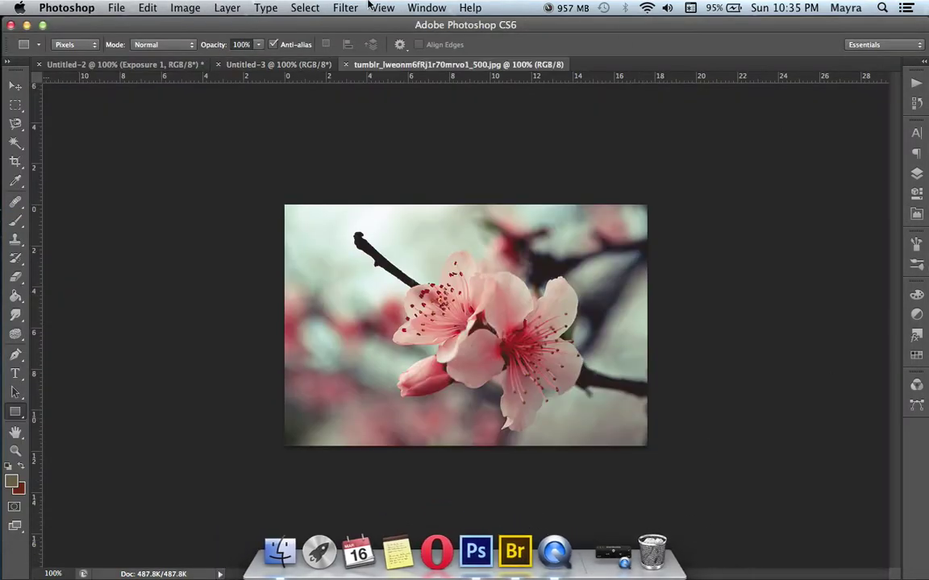
{"action": "left_click_drag", "start_coordinate": [472, 73], "coordinate": [340, 111]}
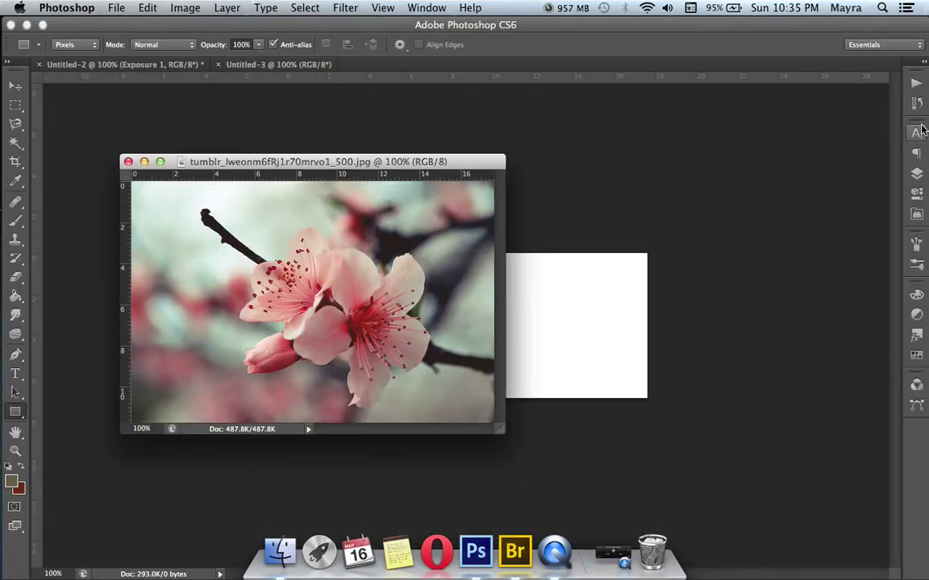
- Copy the blossom photo into the new document as a layer and move it up so the flowers fill the canvas
{"action": "left_click", "coordinate": [916, 173]}
{"action": "left_click_drag", "start_coordinate": [822, 203], "coordinate": [601, 258]}
{"action": "key", "text": "Return"}
{"action": "left_click", "coordinate": [16, 86]}
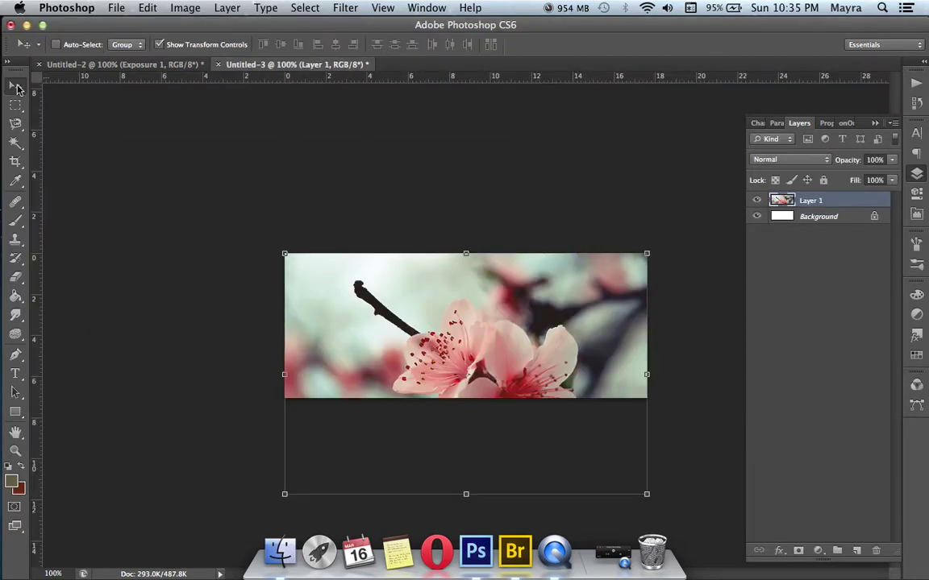
{"action": "left_click_drag", "start_coordinate": [489, 325], "coordinate": [540, 305]}
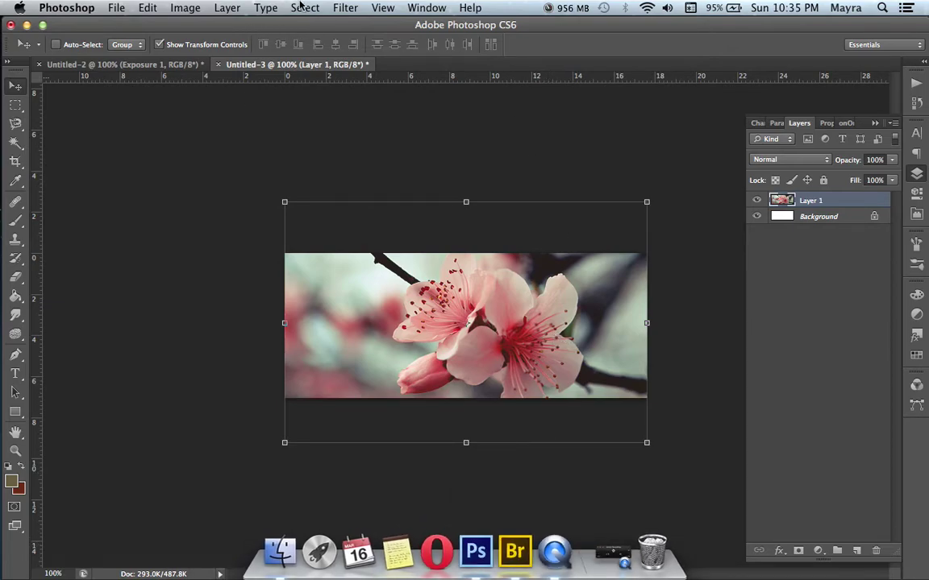
- Apply a Gaussian Blur with a radius of 3.4 pixels to the blossom layer
{"action": "left_click", "coordinate": [346, 8]}
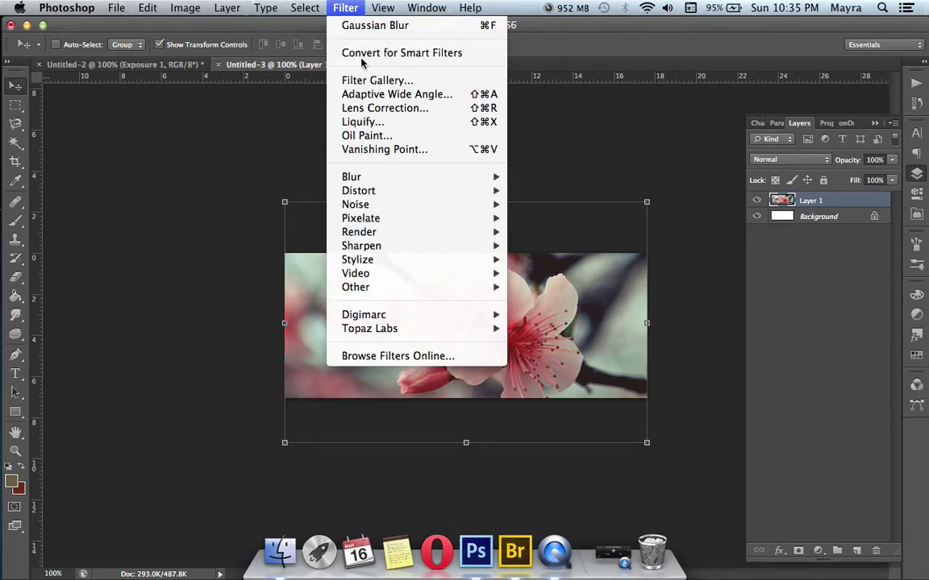
{"action": "mouse_move", "coordinate": [403, 183]}
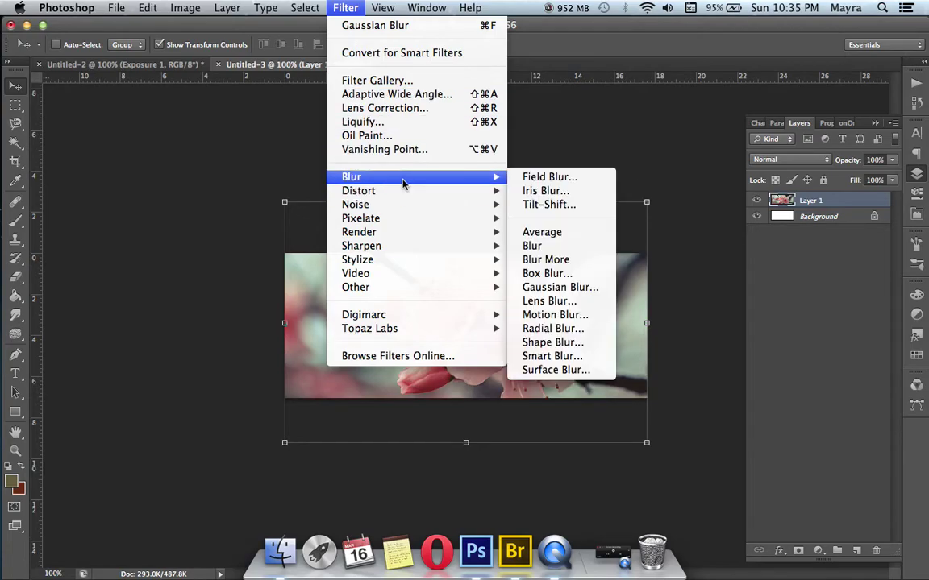
{"action": "left_click", "coordinate": [605, 288]}
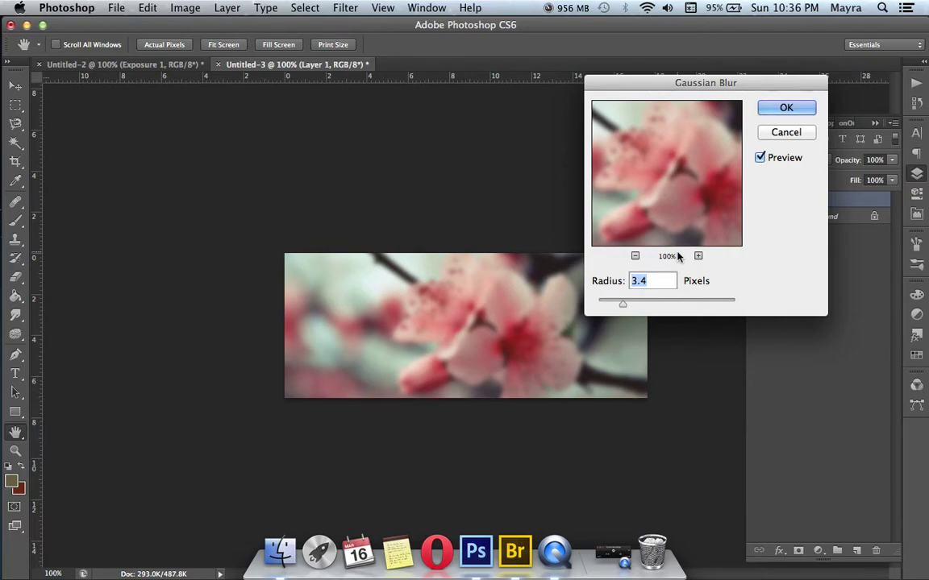
{"action": "key", "text": "Return"}
{"action": "key", "text": "v"}
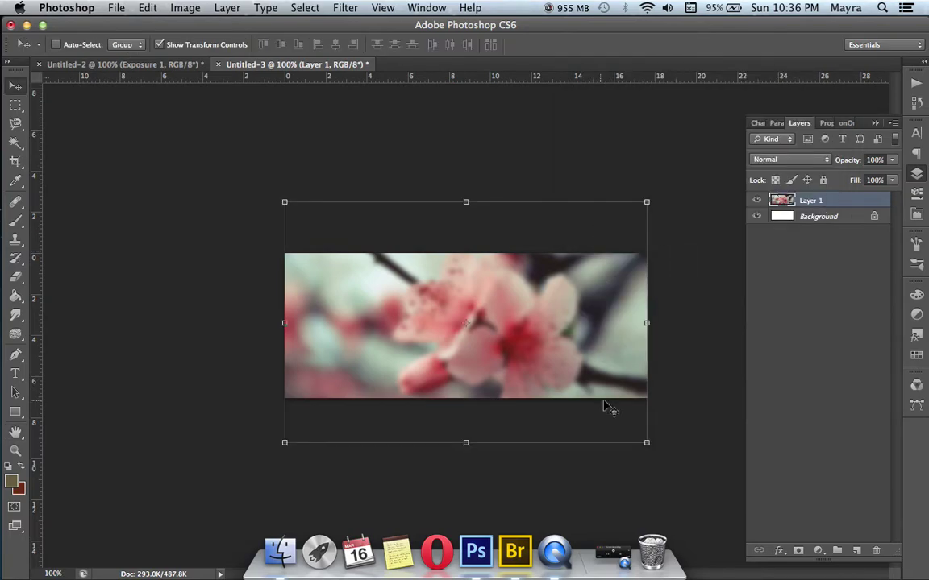
- Open the close-up bare-shouldered portrait PNG from Bridge in Photoshop and detach it into a floating window
{"action": "left_click", "coordinate": [515, 545]}
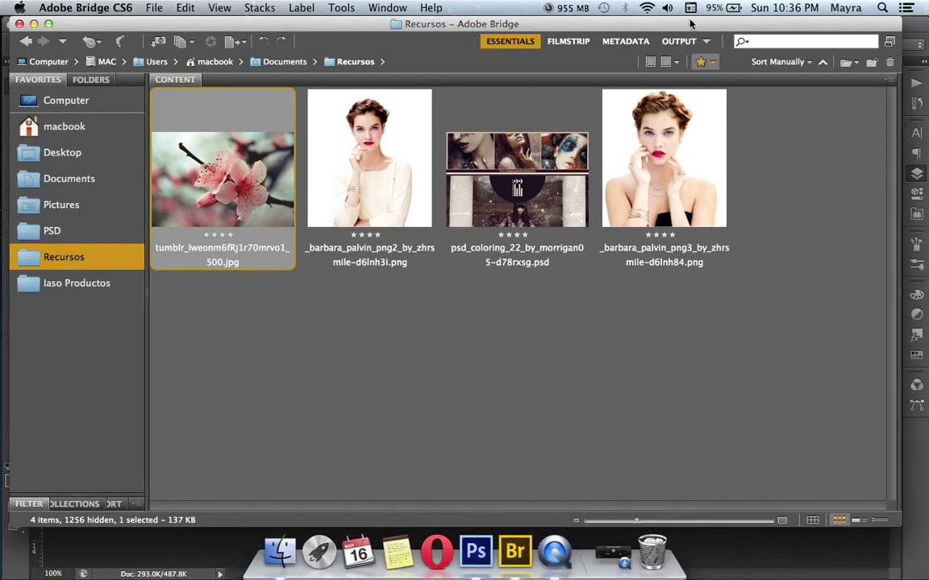
{"action": "left_click", "coordinate": [596, 95]}
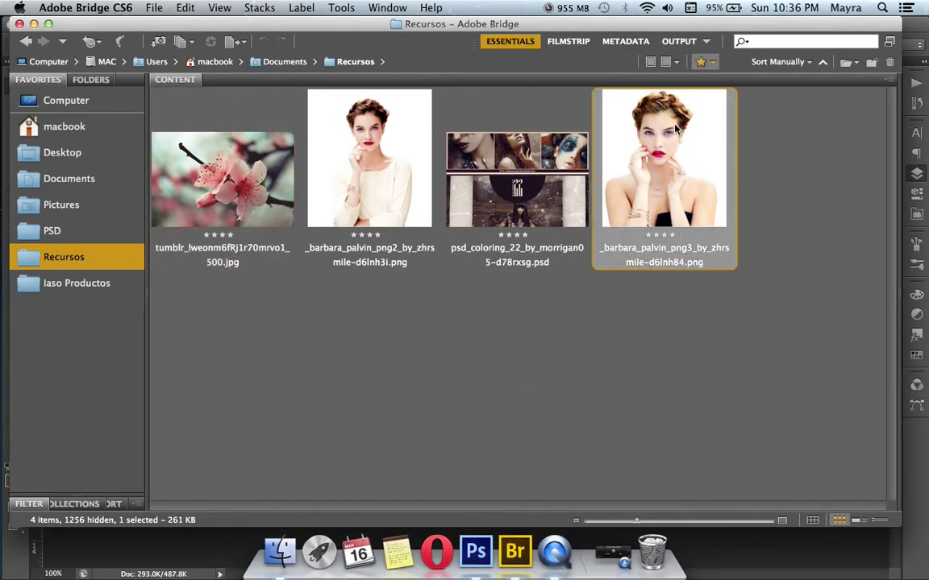
{"action": "left_click_drag", "start_coordinate": [675, 129], "coordinate": [474, 551]}
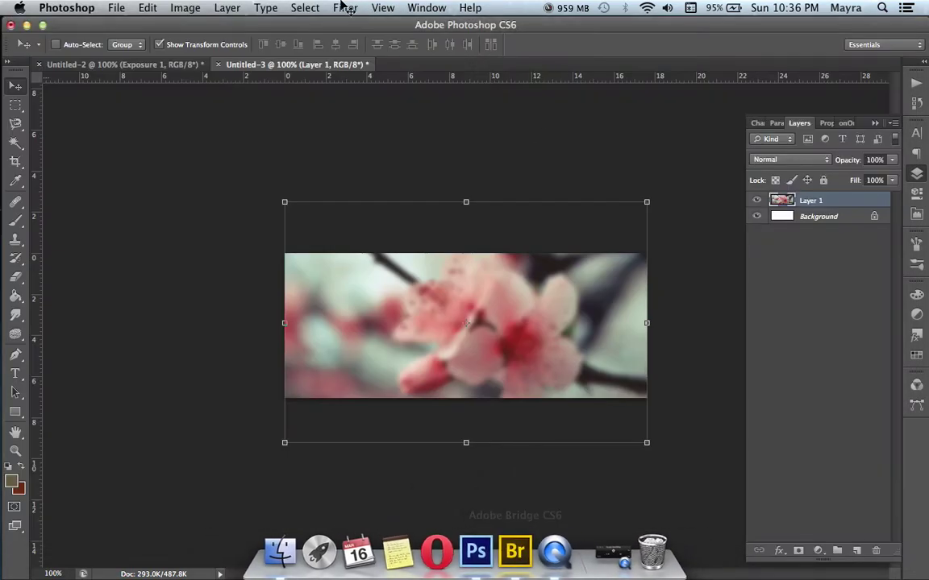
{"action": "left_click_drag", "start_coordinate": [460, 64], "coordinate": [466, 201]}
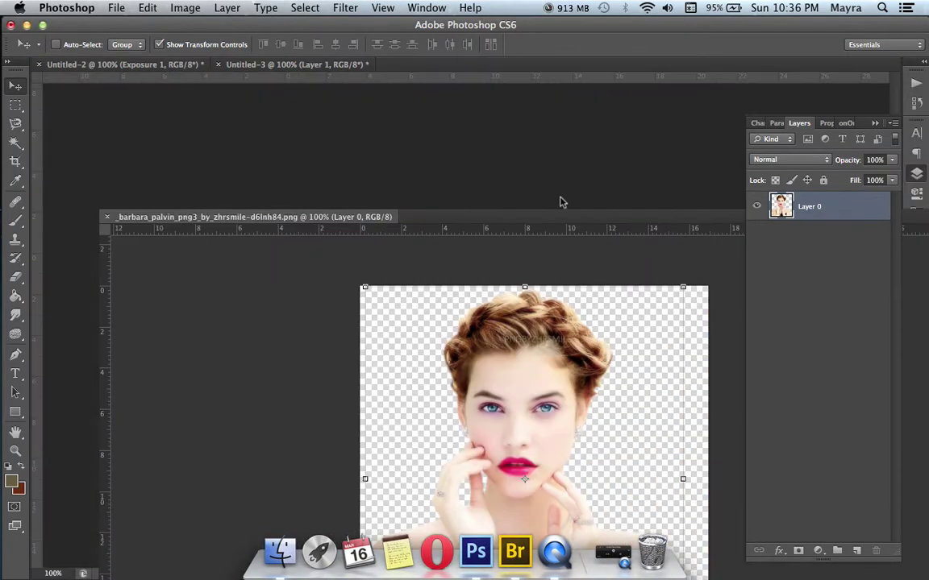
- Copy the portrait into the blossom document, accepting the color profile conversion, and place the face on the right half of the canvas
{"action": "left_click_drag", "start_coordinate": [810, 206], "coordinate": [586, 257]}
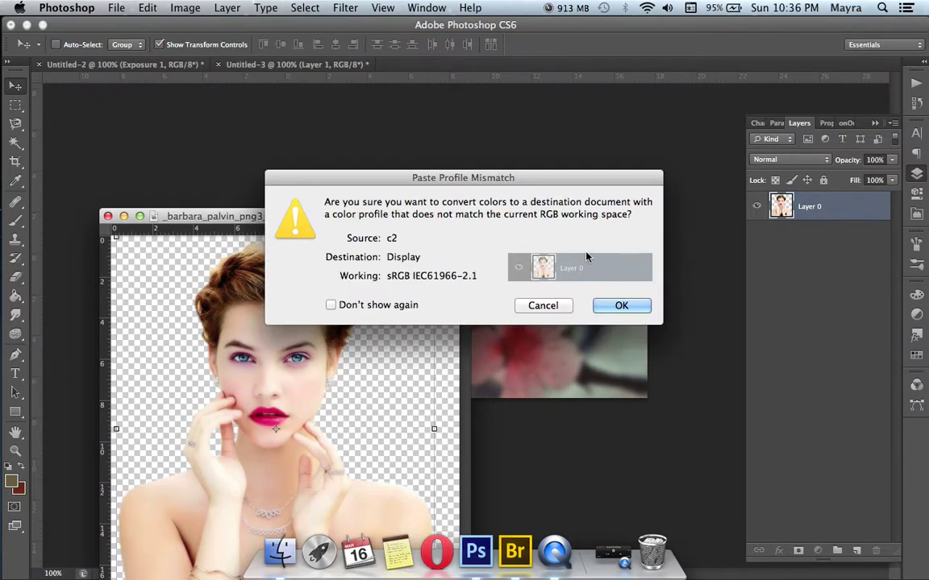
{"action": "left_click", "coordinate": [622, 306]}
{"action": "left_click_drag", "start_coordinate": [511, 224], "coordinate": [532, 306]}
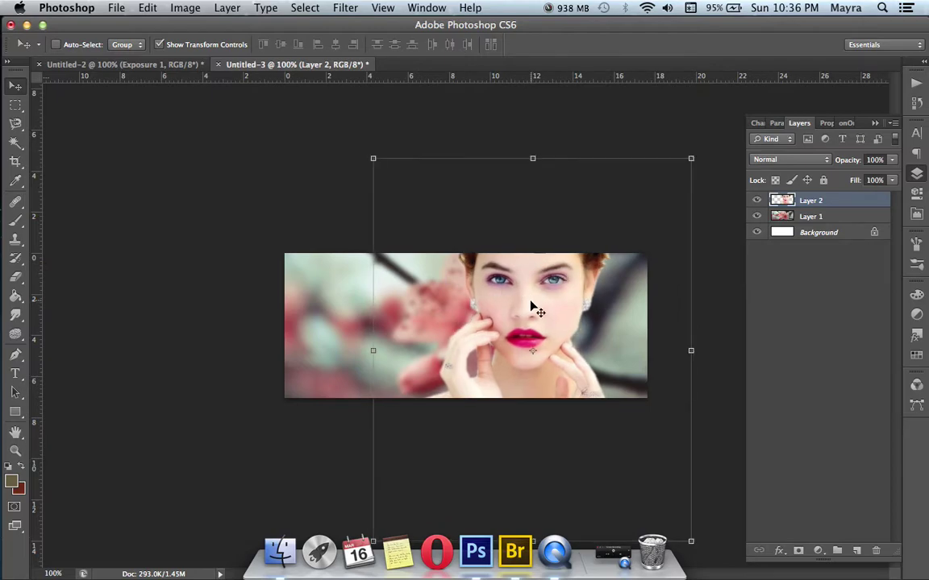
- Set the portrait layer's blend mode to Soft Light and shift it slightly to the left
{"action": "left_click", "coordinate": [785, 160]}
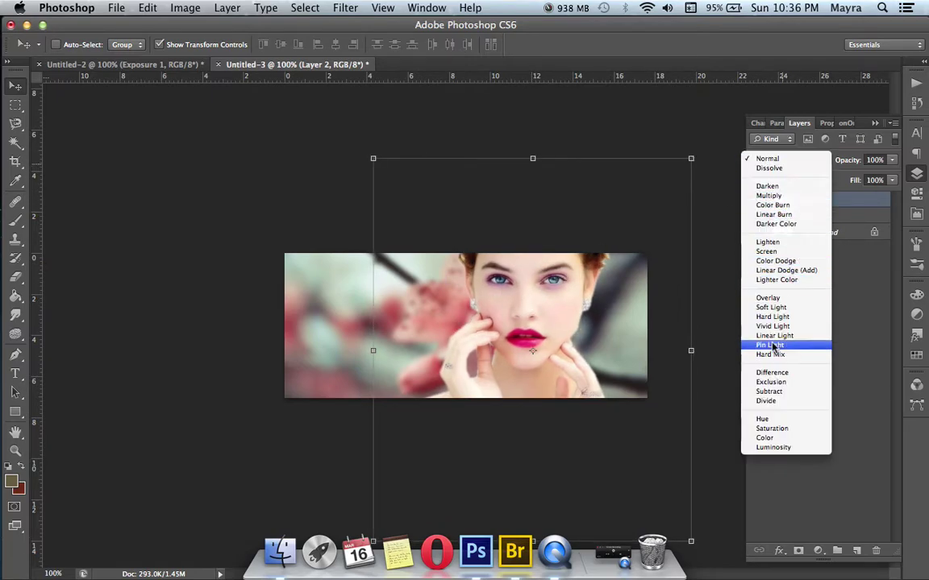
{"action": "left_click", "coordinate": [770, 307]}
{"action": "left_click_drag", "start_coordinate": [582, 276], "coordinate": [575, 276]}
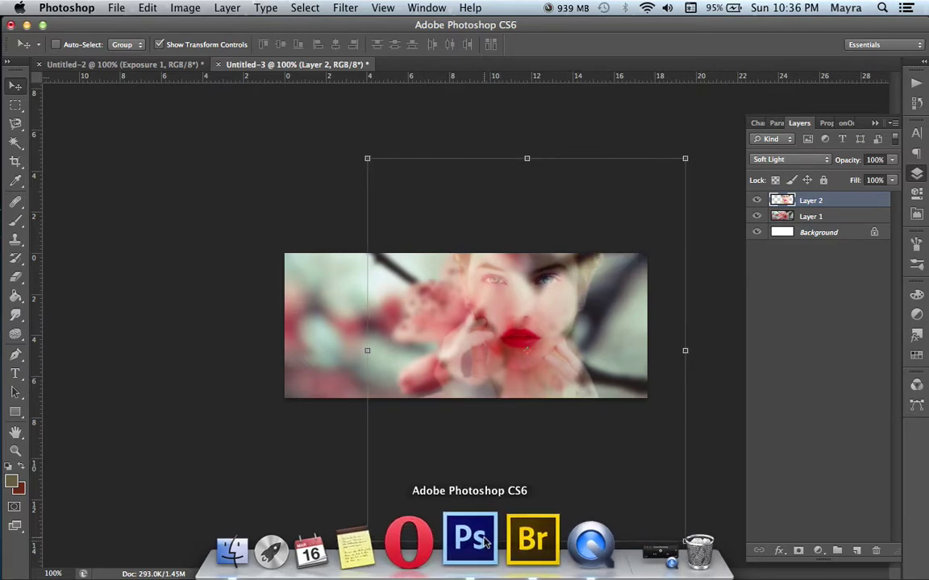
{"action": "left_click", "coordinate": [524, 528]}
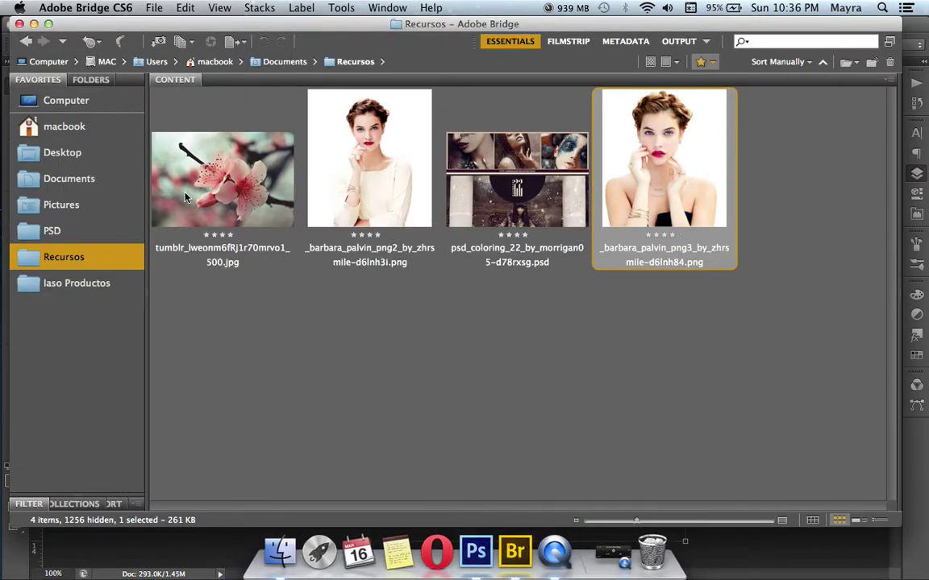
{"action": "left_click", "coordinate": [402, 151]}
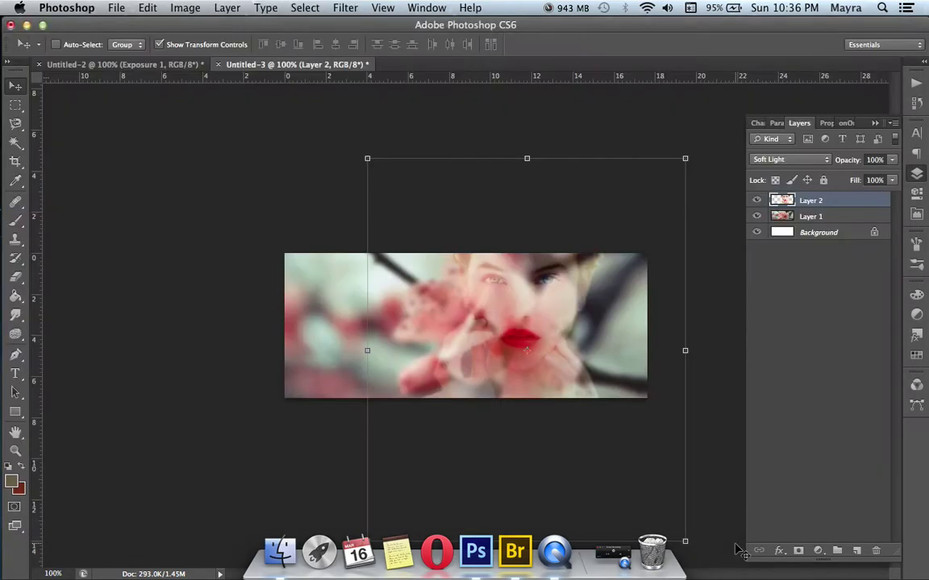
- Add a white Solid Color fill layer above the portrait layer
{"action": "left_click", "coordinate": [817, 553]}
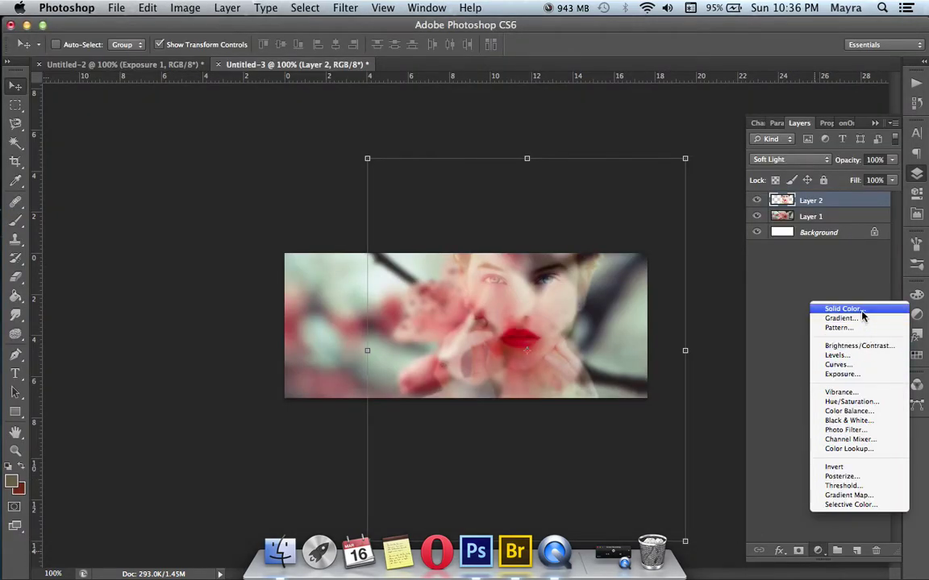
{"action": "left_click", "coordinate": [862, 313]}
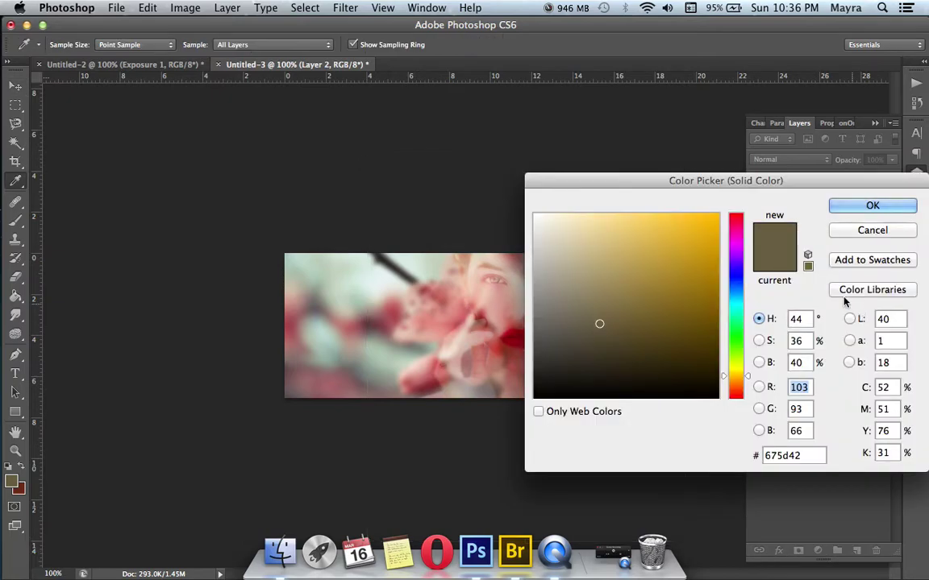
{"action": "left_click_drag", "start_coordinate": [620, 247], "coordinate": [447, 159]}
{"action": "key", "text": "Return"}
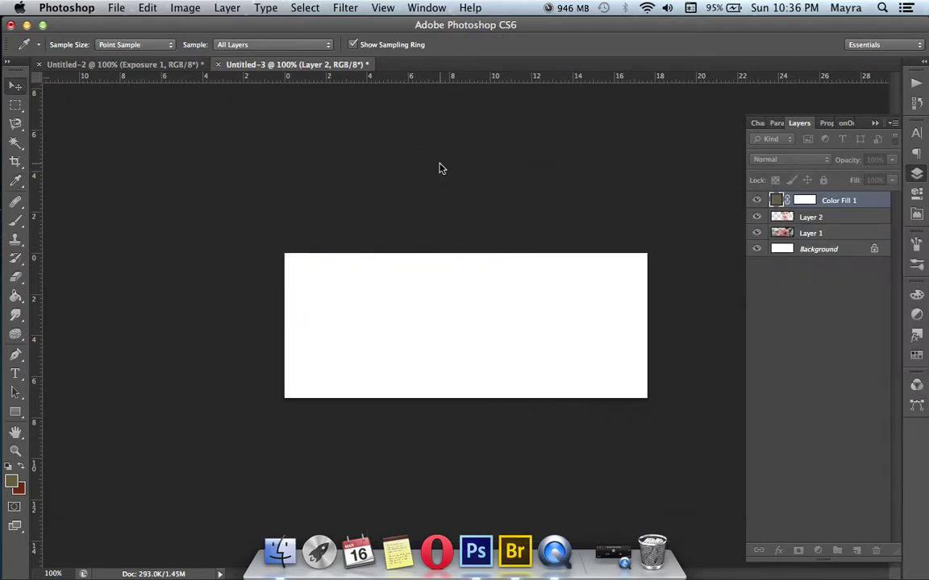
{"action": "key", "text": "v"}
- Set the white fill layer's blend mode to Color and its opacity to 57%
{"action": "left_click", "coordinate": [814, 159]}
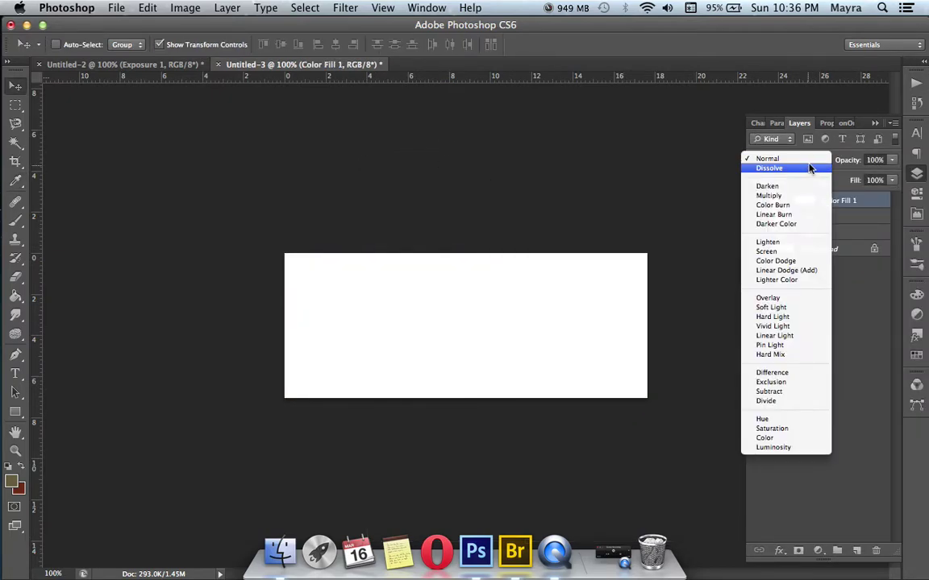
{"action": "left_click", "coordinate": [764, 438]}
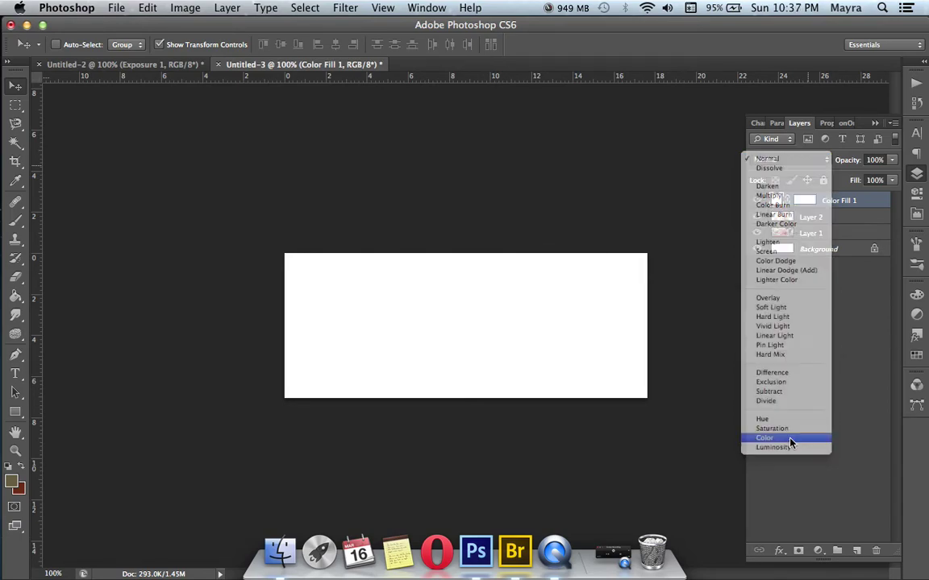
{"action": "key", "text": "Tab"}
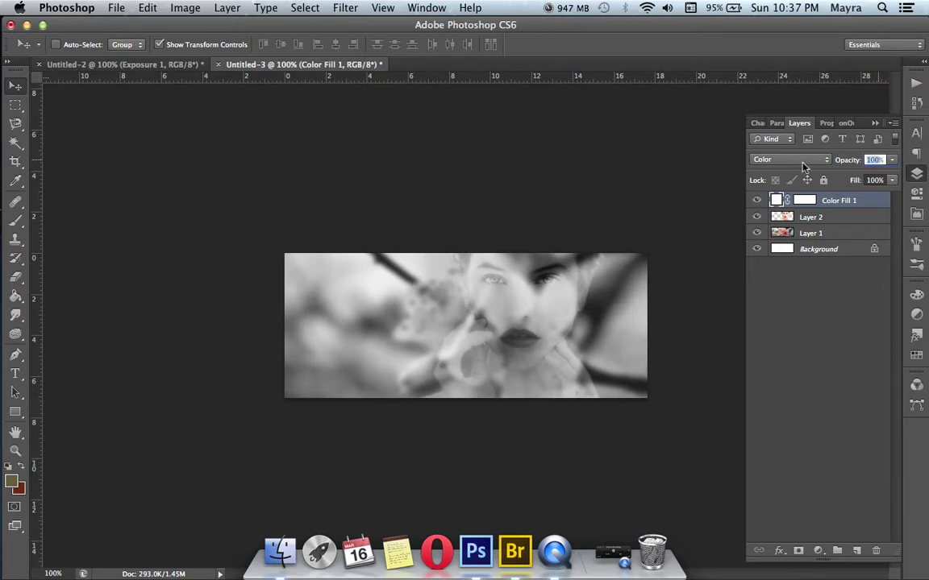
{"action": "type", "text": "57"}
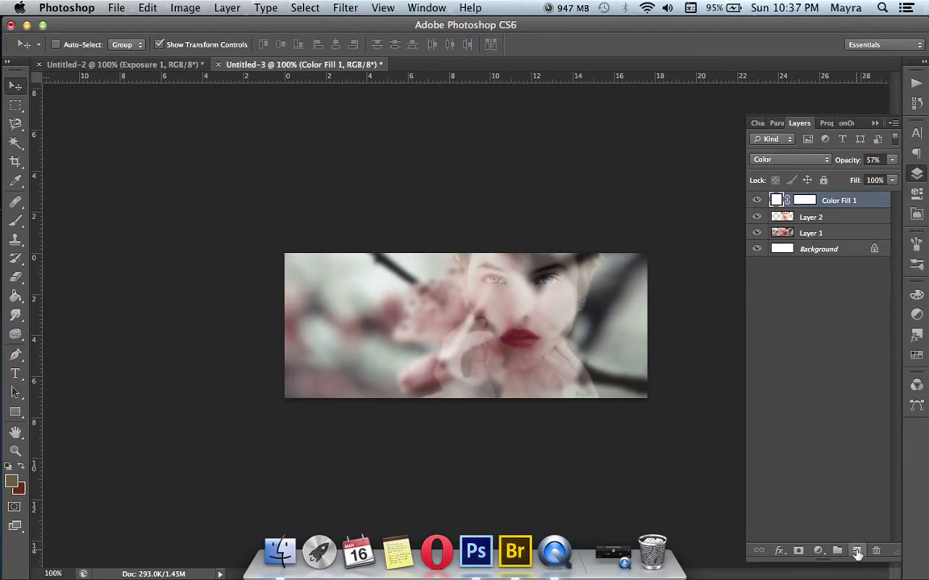
- On a new layer, draw a filled rectangle in a dusty pink sampled from the blossoms, inset from the canvas's left, top and right edges
{"action": "left_click", "coordinate": [856, 496]}
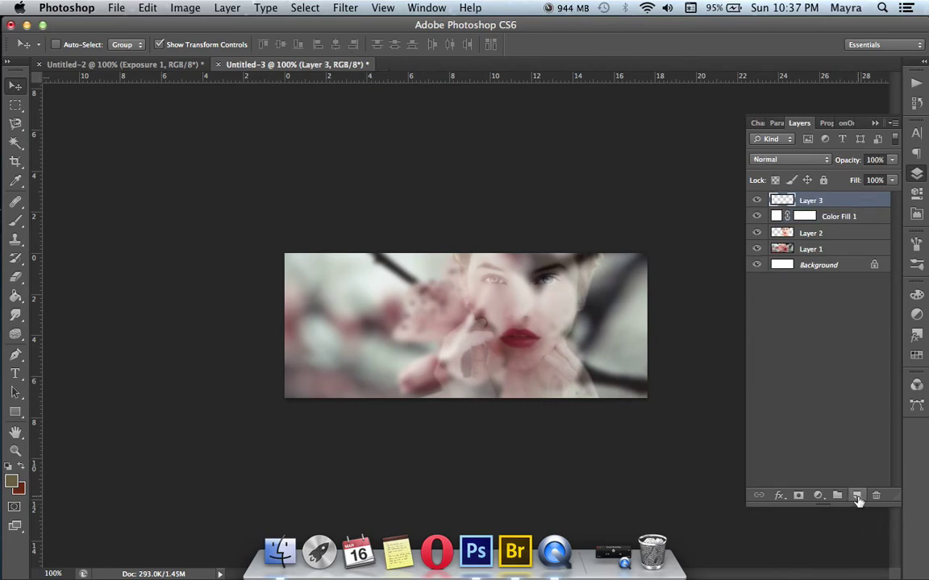
{"action": "left_click", "coordinate": [16, 180]}
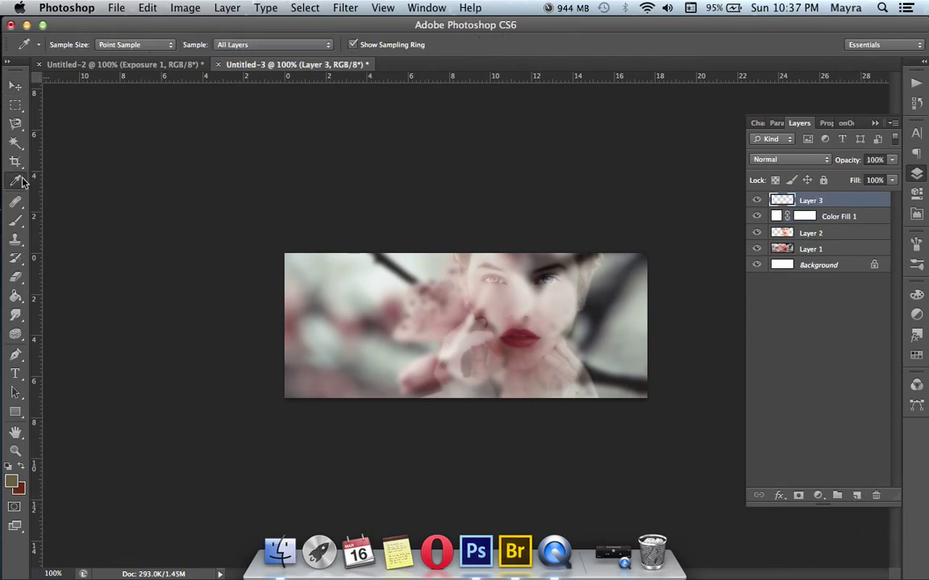
{"action": "left_click", "coordinate": [402, 305]}
{"action": "left_click", "coordinate": [16, 414]}
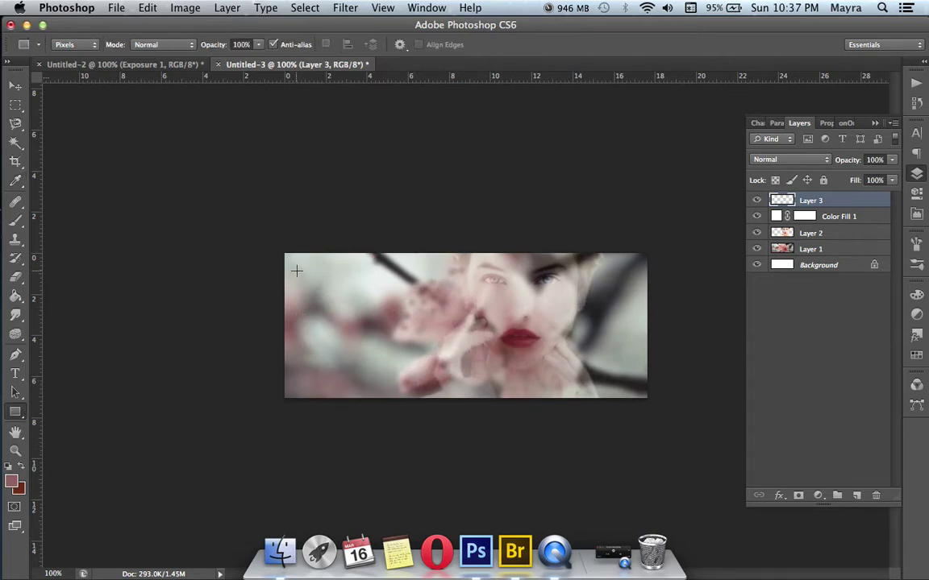
{"action": "left_click_drag", "start_coordinate": [302, 272], "coordinate": [625, 453]}
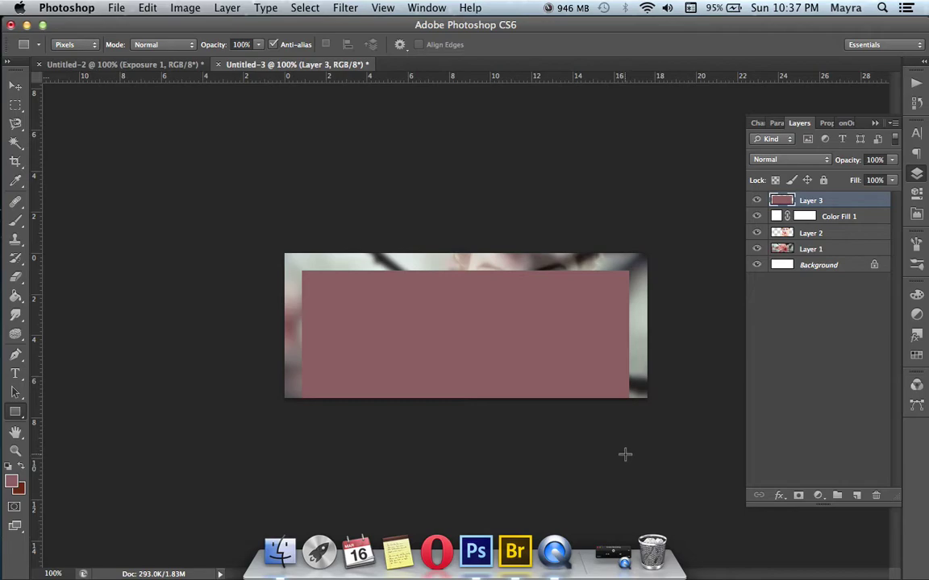
- Set the pink rectangle layer's blend mode to Soft Light and its opacity to 32%
{"action": "left_click", "coordinate": [766, 159]}
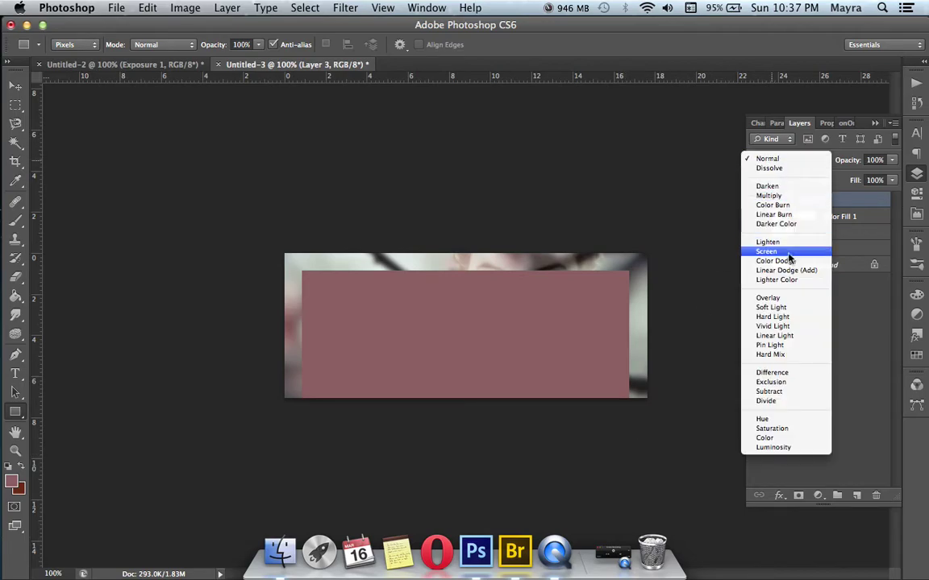
{"action": "left_click", "coordinate": [772, 308]}
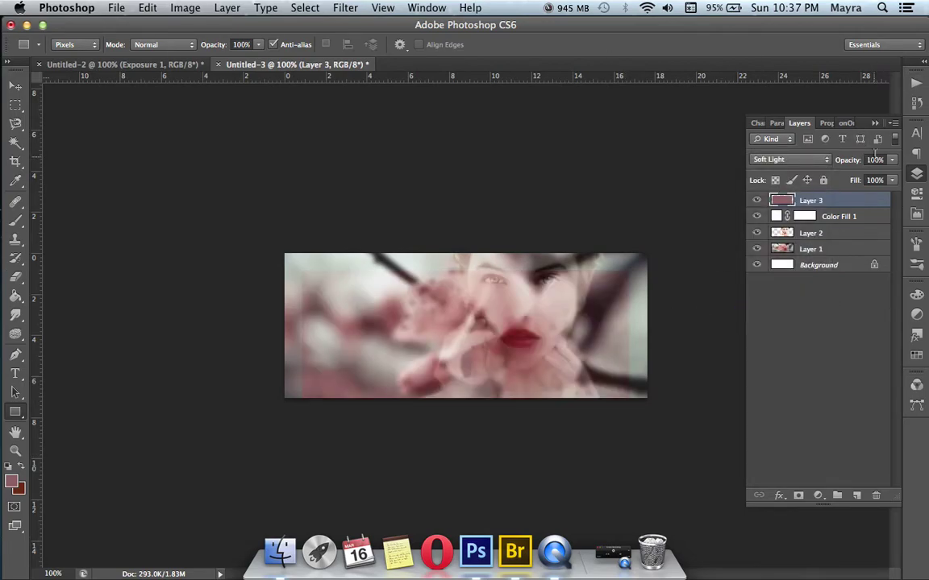
{"action": "left_click_drag", "start_coordinate": [847, 164], "coordinate": [811, 171]}
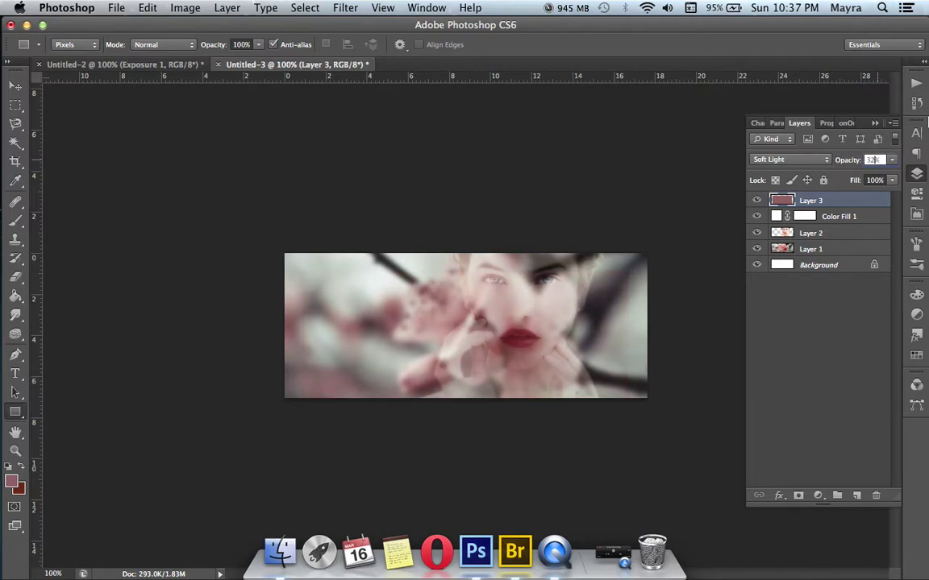
- Open the cream-sweater portrait cut-out from Adobe Bridge and copy it into the banner document, accepting the color profile conversion
{"action": "left_click", "coordinate": [519, 546]}
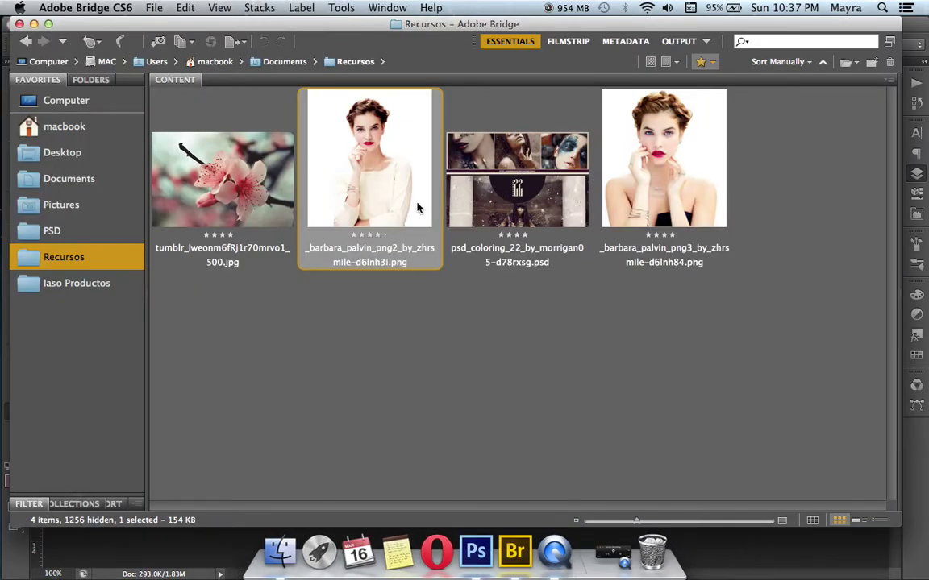
{"action": "left_click_drag", "start_coordinate": [695, 447], "coordinate": [475, 552]}
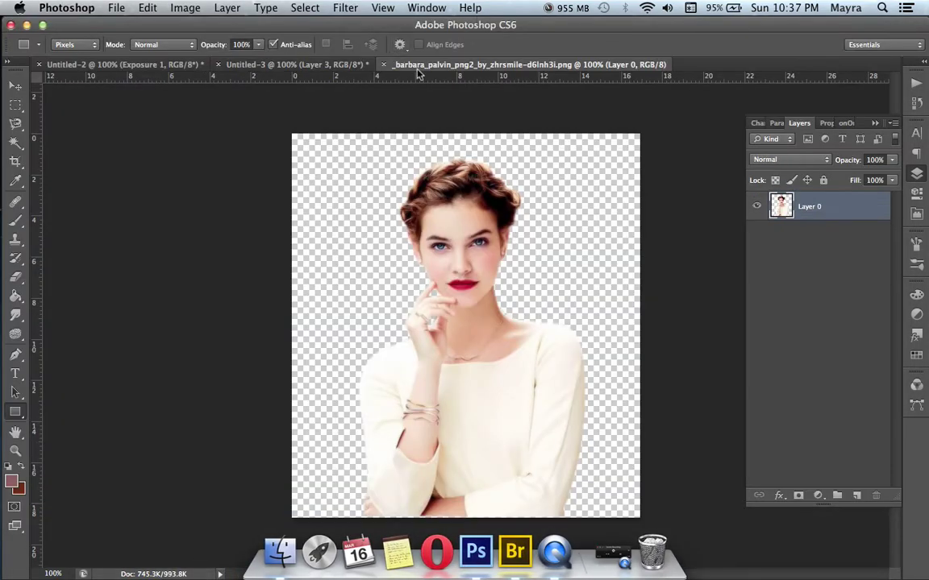
{"action": "left_click_drag", "start_coordinate": [418, 73], "coordinate": [68, 162]}
{"action": "left_click_drag", "start_coordinate": [839, 211], "coordinate": [685, 258]}
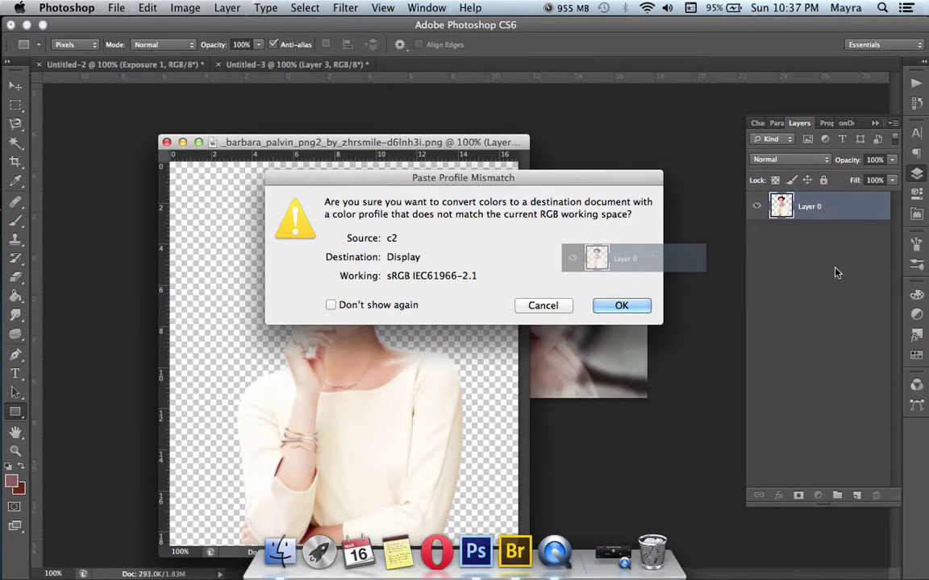
{"action": "left_click", "coordinate": [641, 305]}
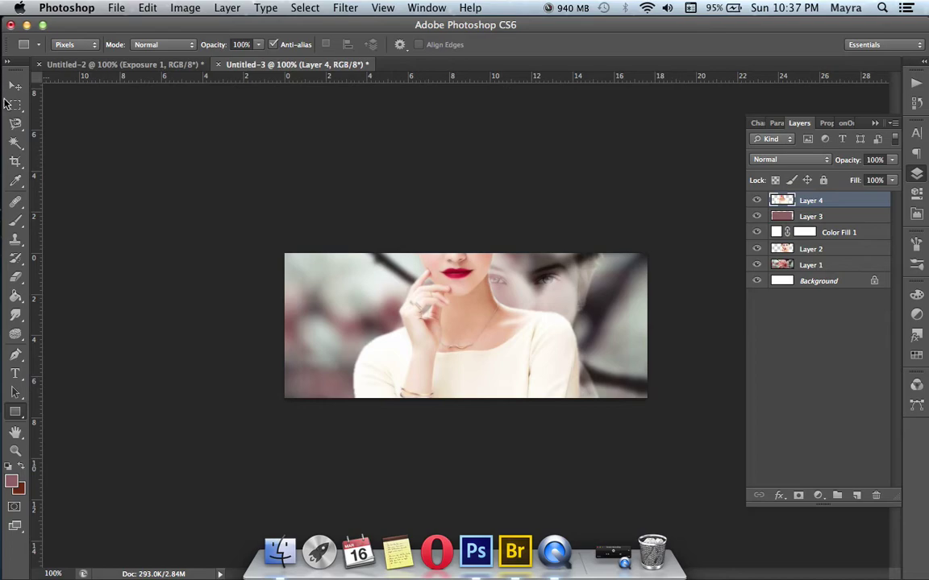
- Scale the new portrait cut-out to about 42% and place it near the banner's center, left of the large faded face
{"action": "left_click", "coordinate": [15, 85]}
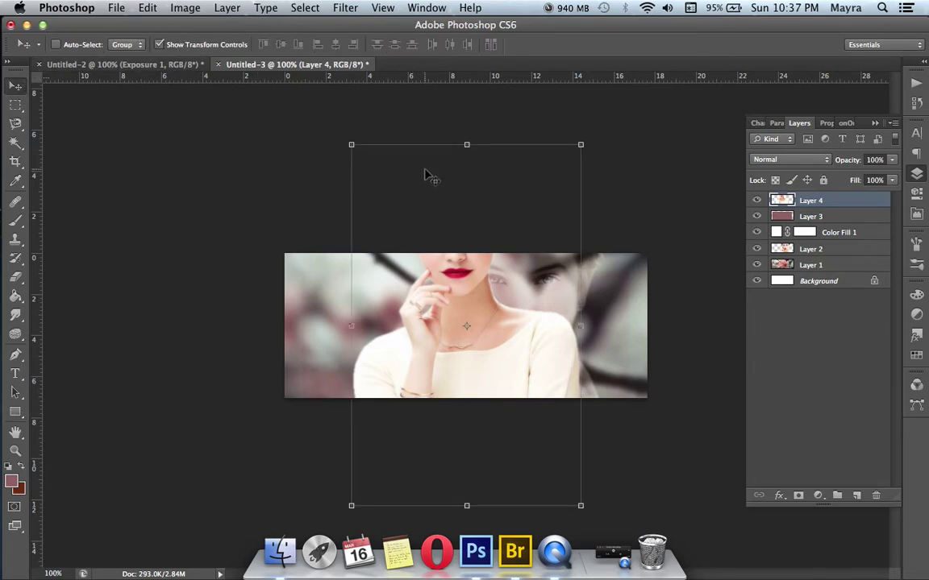
{"action": "left_click", "coordinate": [580, 144]}
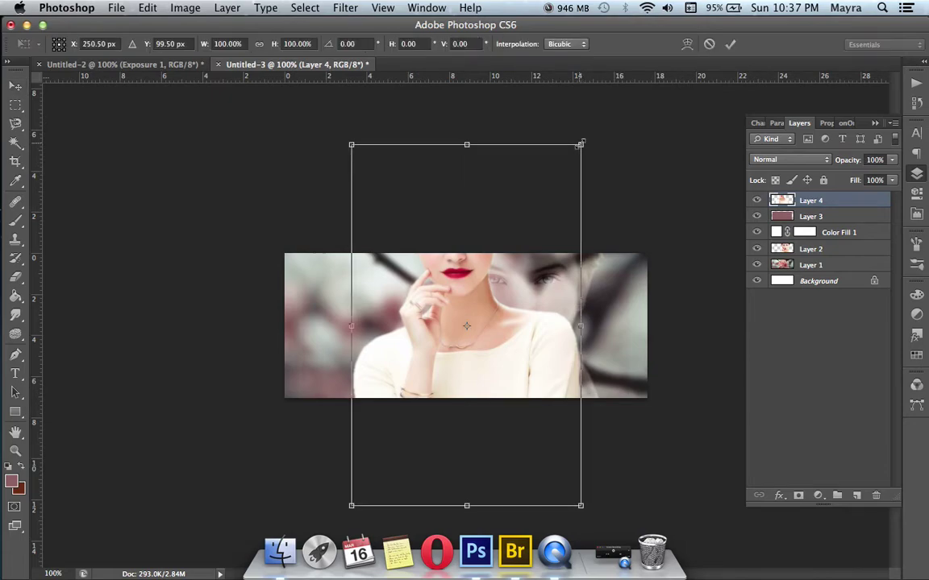
{"action": "left_click_drag", "start_coordinate": [580, 144], "coordinate": [408, 330]}
{"action": "left_click_drag", "start_coordinate": [412, 396], "coordinate": [489, 301]}
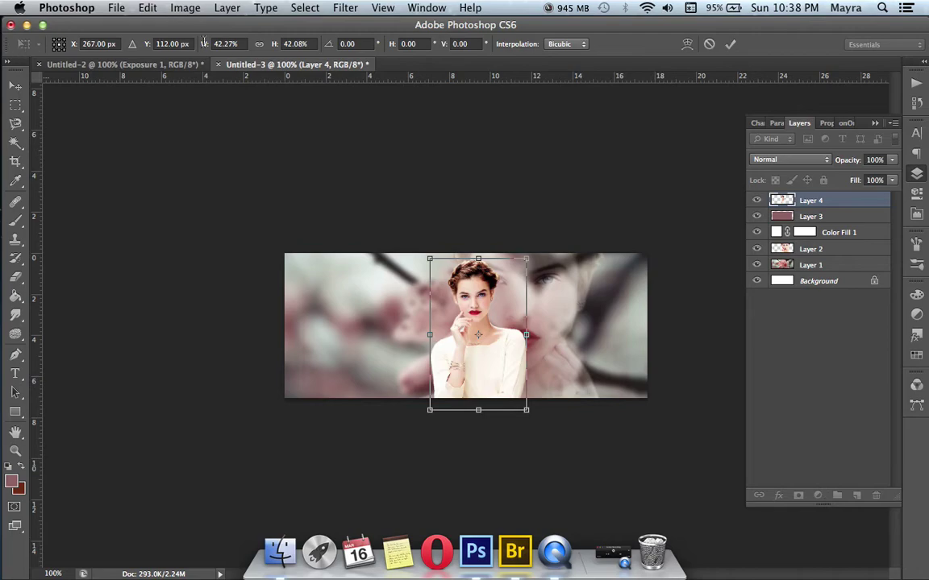
{"action": "left_click", "coordinate": [731, 44]}
{"action": "left_click_drag", "start_coordinate": [503, 285], "coordinate": [499, 283]}
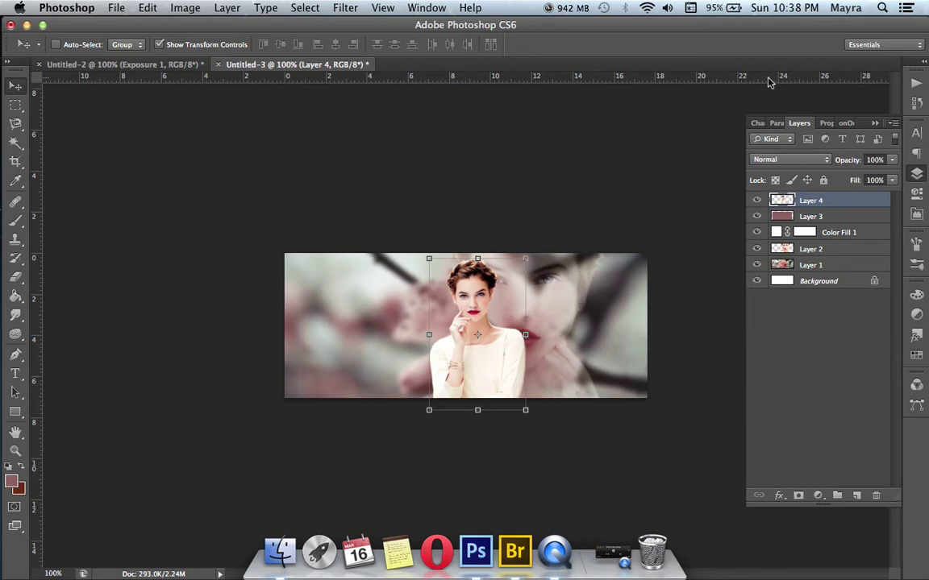
- On a new layer, paint a soft white glow across the woman and both her sides with a 199 px brush at 0% hardness
{"action": "left_click", "coordinate": [856, 495]}
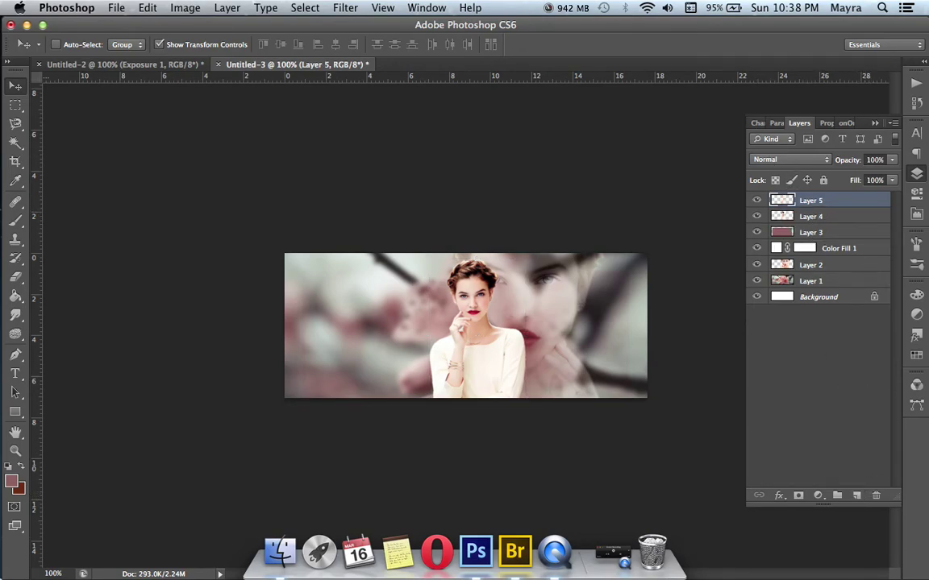
{"action": "left_click", "coordinate": [8, 467]}
{"action": "left_click", "coordinate": [22, 468]}
{"action": "key", "text": "b"}
{"action": "right_click", "coordinate": [516, 327]}
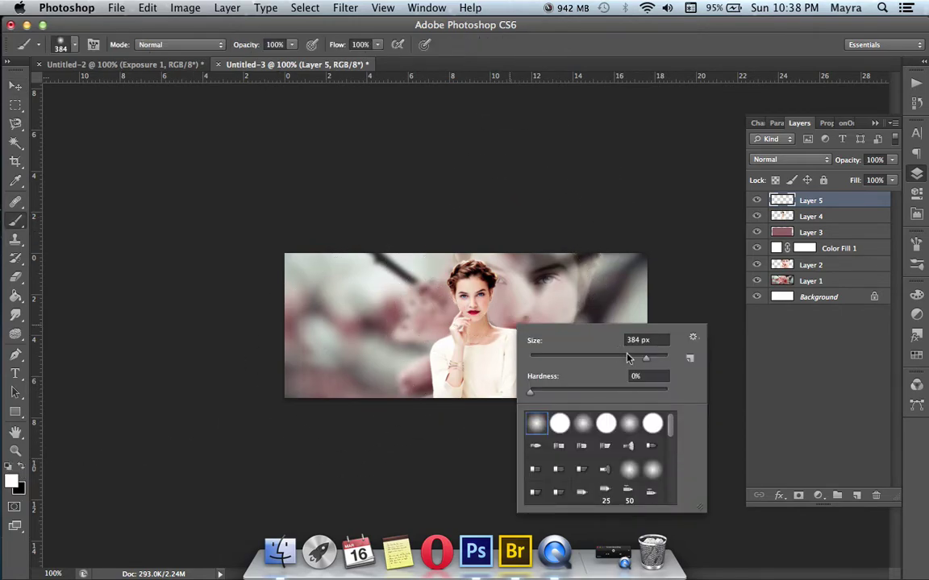
{"action": "left_click_drag", "start_coordinate": [645, 358], "coordinate": [633, 358]}
{"action": "left_click", "coordinate": [613, 120]}
{"action": "right_click", "coordinate": [526, 312]}
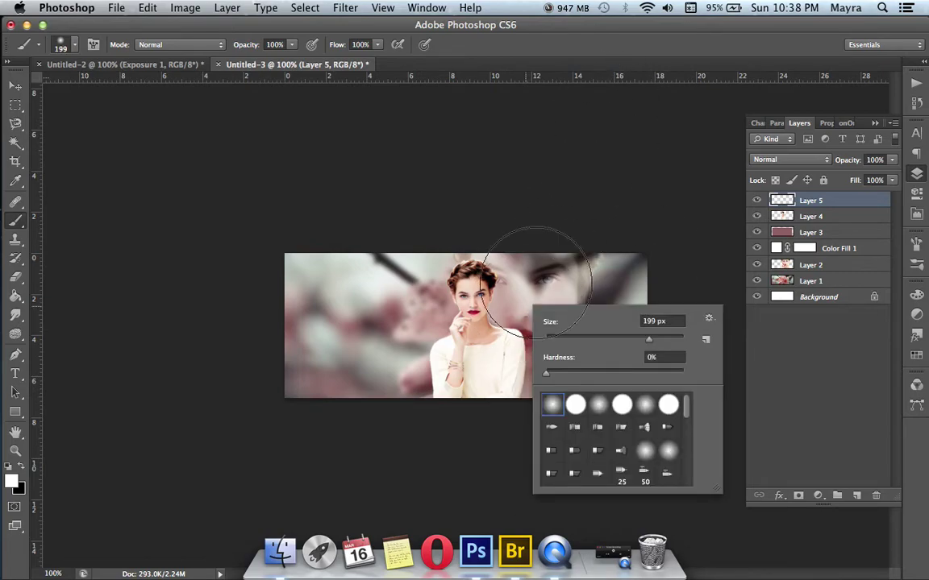
{"action": "left_click", "coordinate": [549, 42]}
{"action": "mouse_move", "coordinate": [514, 298]}
{"action": "left_mouse_down"}
{"action": "mouse_move", "coordinate": [500, 305]}
{"action": "mouse_move", "coordinate": [564, 320]}
{"action": "mouse_move", "coordinate": [403, 342]}
{"action": "mouse_move", "coordinate": [429, 340]}
{"action": "mouse_move", "coordinate": [395, 306]}
{"action": "left_mouse_up"}
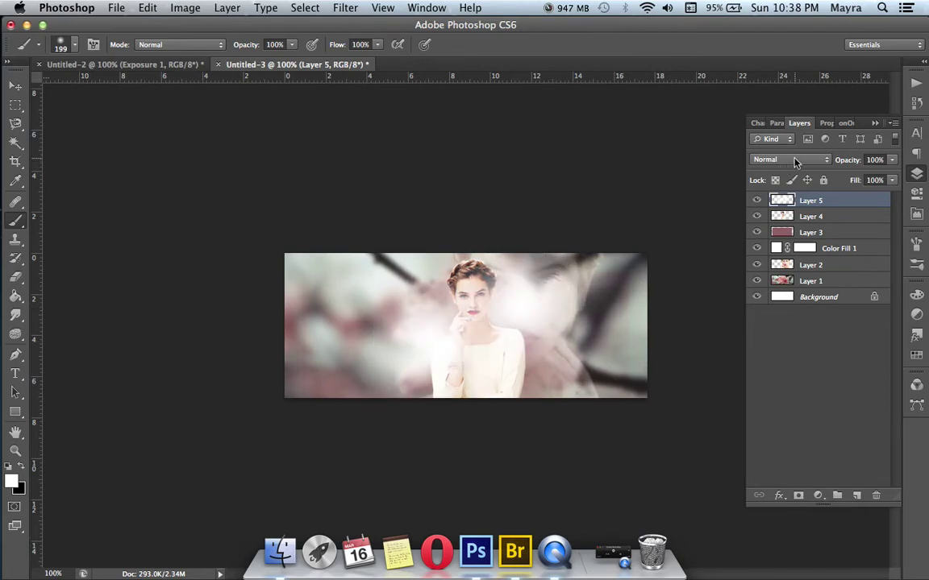
- Move the white glow layer beneath the small portrait cut-out's layer
{"action": "left_click", "coordinate": [795, 161]}
{"action": "left_click", "coordinate": [791, 158]}
{"action": "mouse_move", "coordinate": [805, 216]}
{"action": "left_mouse_down"}
{"action": "mouse_move", "coordinate": [806, 201]}
{"action": "mouse_move", "coordinate": [810, 220]}
{"action": "mouse_move", "coordinate": [808, 199]}
{"action": "left_mouse_up"}
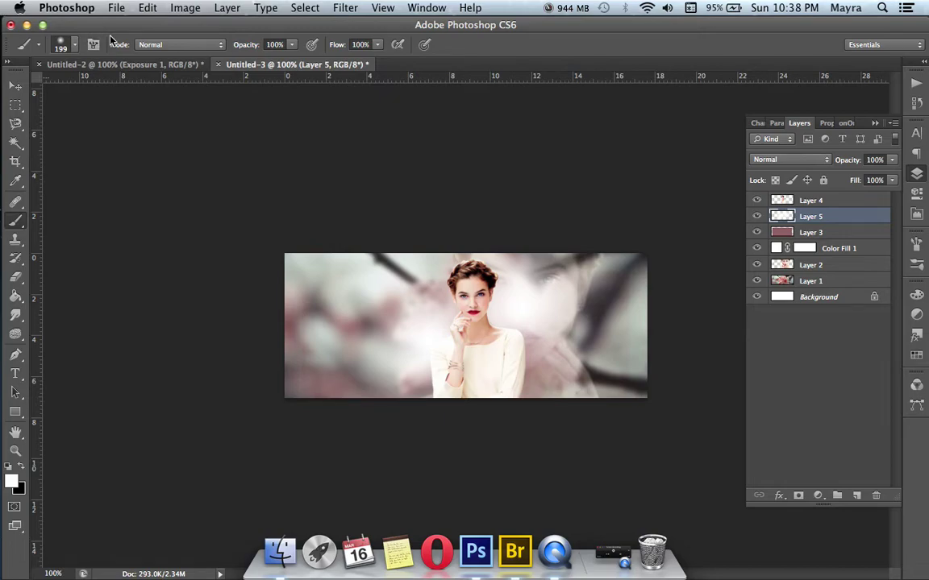
- Set the white glow layer's blend mode to Soft Light and its opacity to 68%
{"action": "left_click", "coordinate": [798, 159]}
{"action": "left_click", "coordinate": [779, 302]}
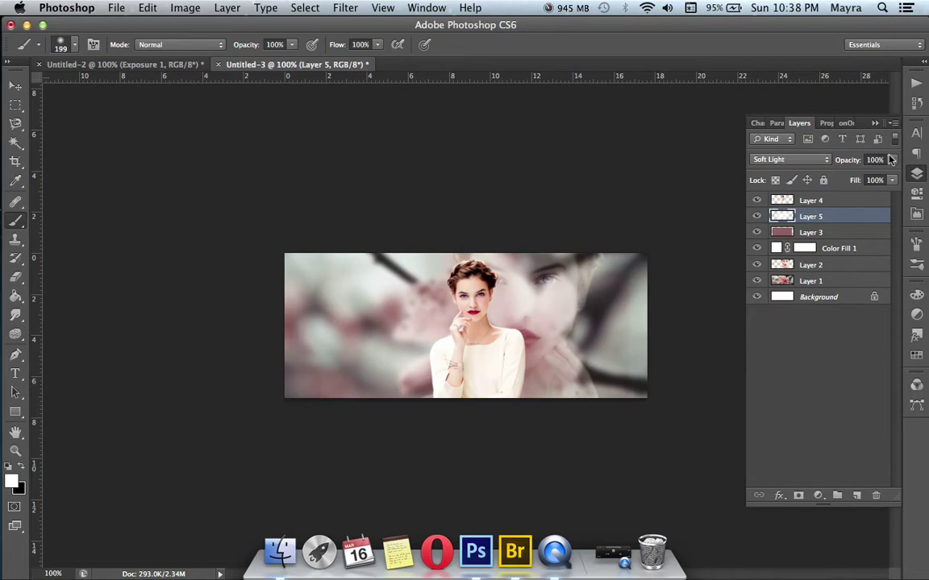
{"action": "left_click", "coordinate": [892, 159]}
{"action": "left_click_drag", "start_coordinate": [890, 173], "coordinate": [878, 176]}
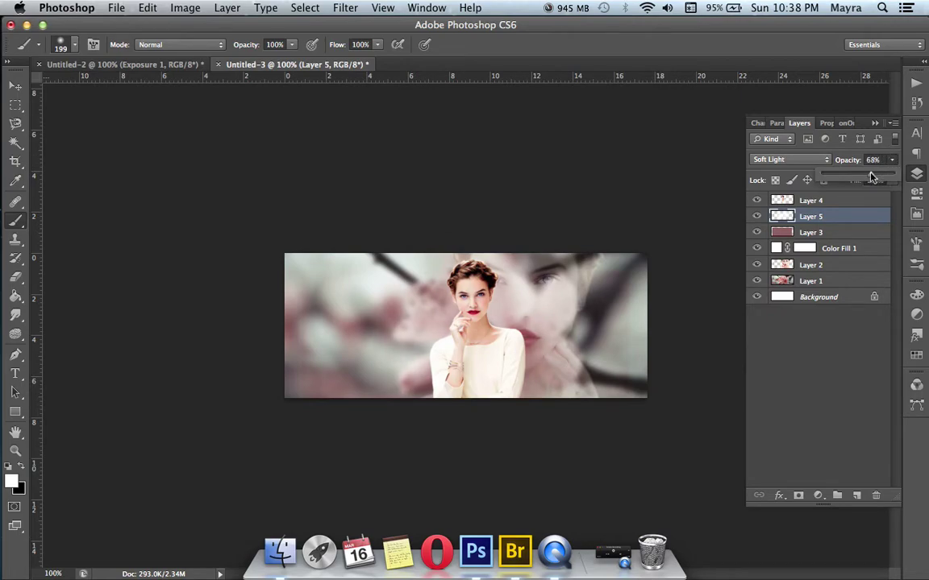
- Open the psd_coloring_22 PSD from Adobe Bridge, copy its group 2 into the banner, and place the group above all layers
{"action": "left_click", "coordinate": [514, 552]}
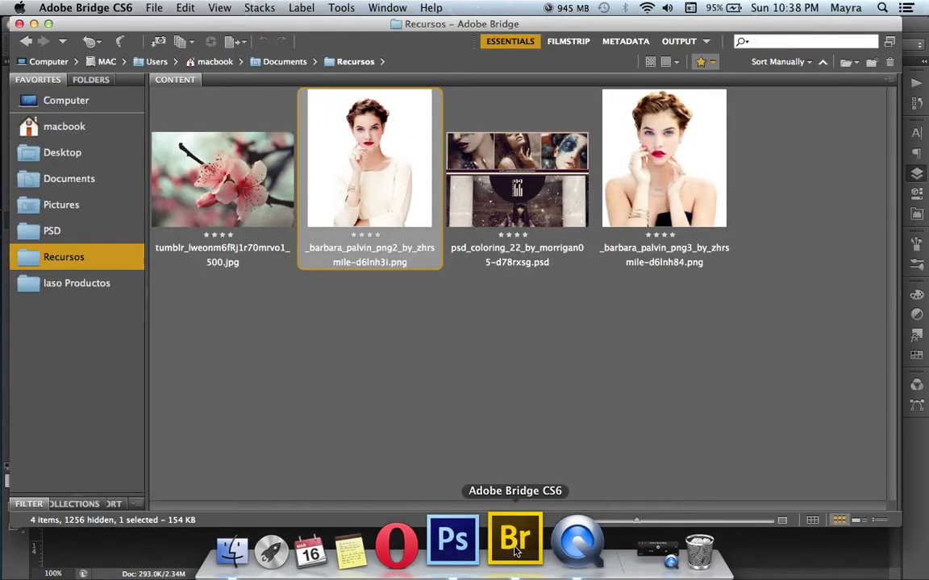
{"action": "left_click", "coordinate": [516, 149]}
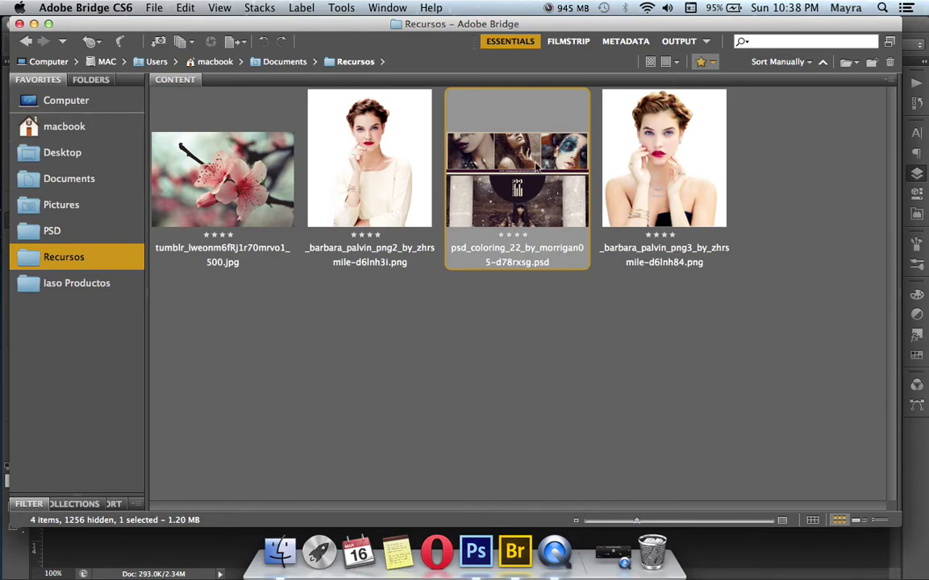
{"action": "double_click", "coordinate": [532, 161]}
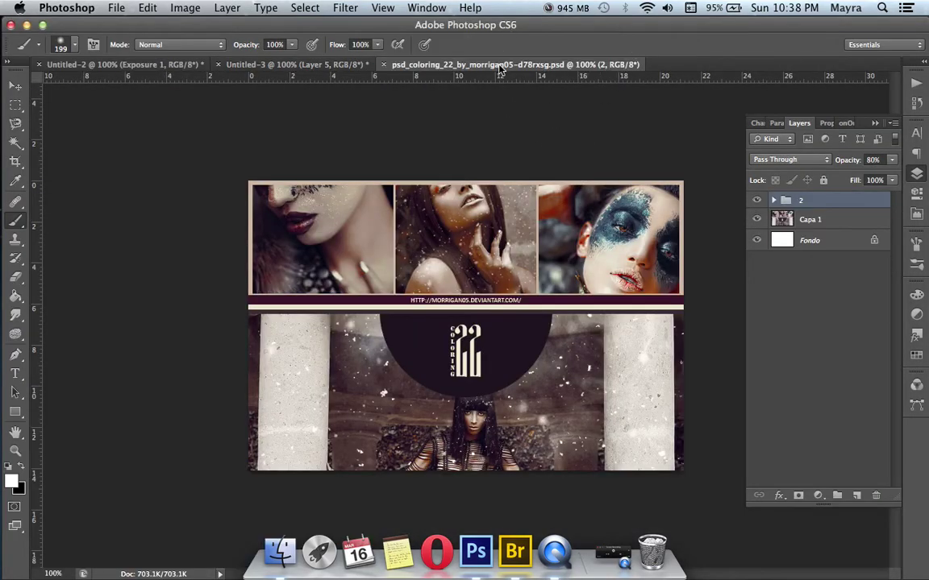
{"action": "left_click_drag", "start_coordinate": [449, 64], "coordinate": [94, 145]}
{"action": "left_click_drag", "start_coordinate": [810, 202], "coordinate": [697, 195]}
{"action": "left_click", "coordinate": [621, 305]}
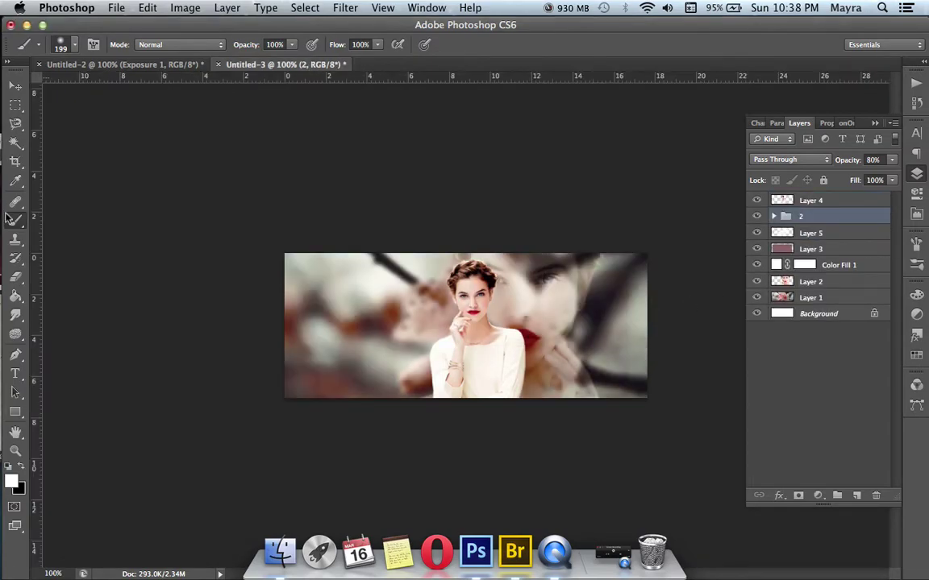
{"action": "left_click_drag", "start_coordinate": [830, 216], "coordinate": [823, 201]}
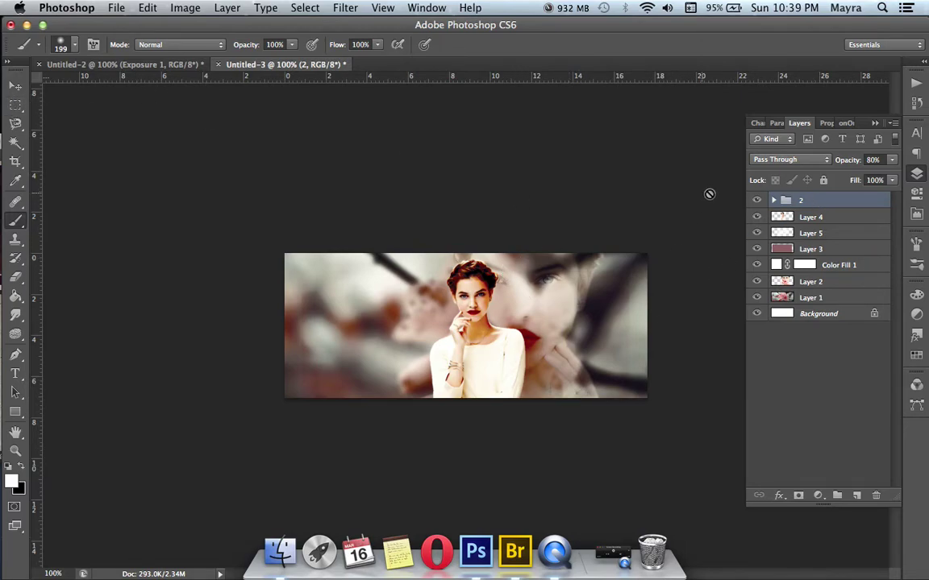
- Compare the banner with the white Color Fill layer hidden and shown
{"action": "left_click", "coordinate": [830, 219]}
{"action": "left_click", "coordinate": [757, 265]}
{"action": "left_click", "coordinate": [757, 265]}
{"action": "left_click", "coordinate": [757, 265]}
{"action": "left_click", "coordinate": [757, 265]}
{"action": "left_click", "coordinate": [776, 265]}
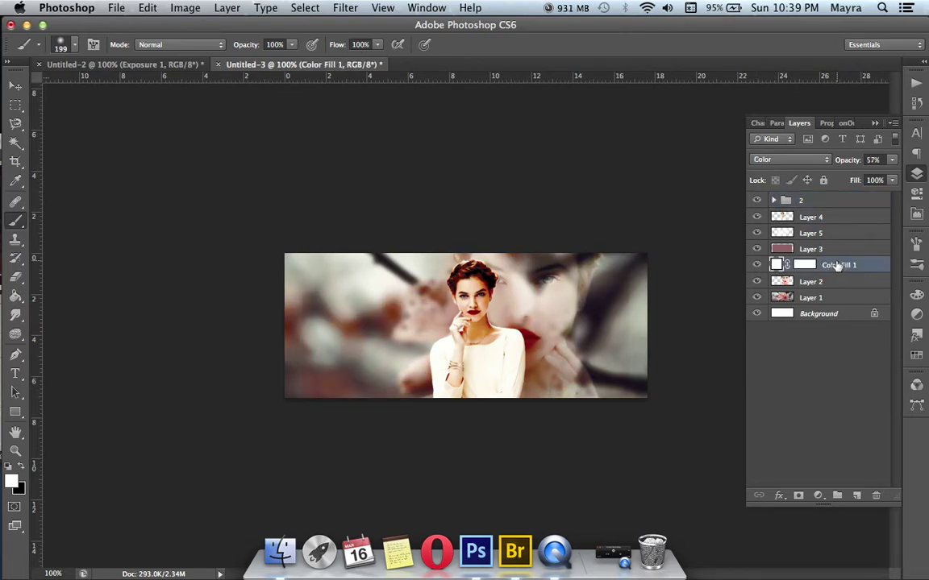
{"action": "left_click", "coordinate": [757, 266]}
{"action": "left_click", "coordinate": [757, 266]}
- Apply Hue/Saturation to the small portrait cut-out with Saturation -30 and Lightness -11
{"action": "left_click", "coordinate": [792, 217]}
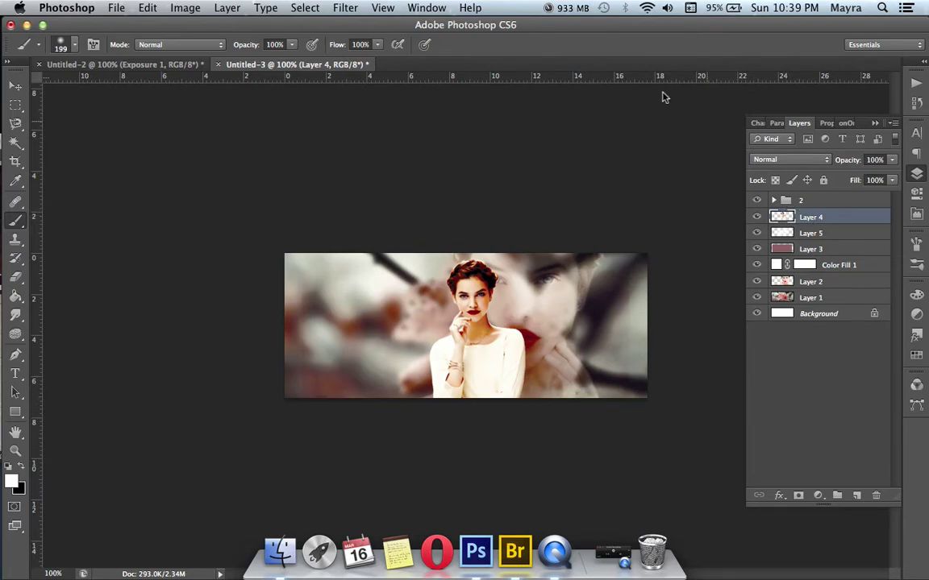
{"action": "left_click", "coordinate": [185, 8]}
{"action": "mouse_move", "coordinate": [227, 8]}
{"action": "mouse_move", "coordinate": [185, 8]}
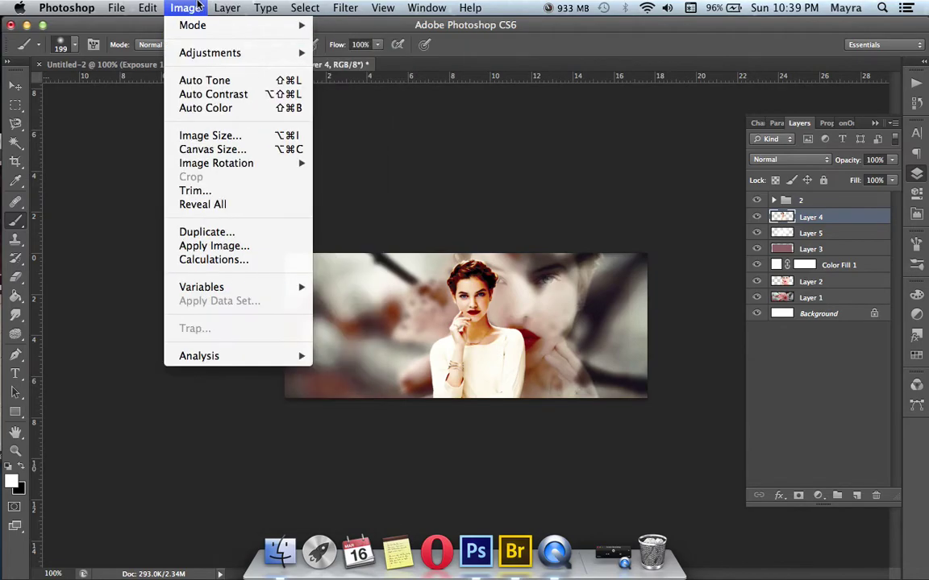
{"action": "mouse_move", "coordinate": [212, 53]}
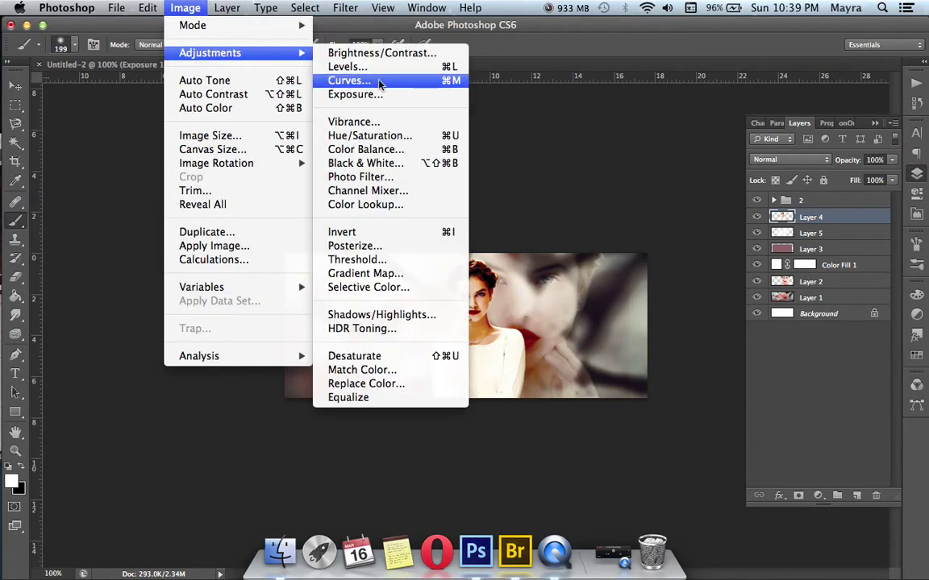
{"action": "left_click", "coordinate": [403, 136]}
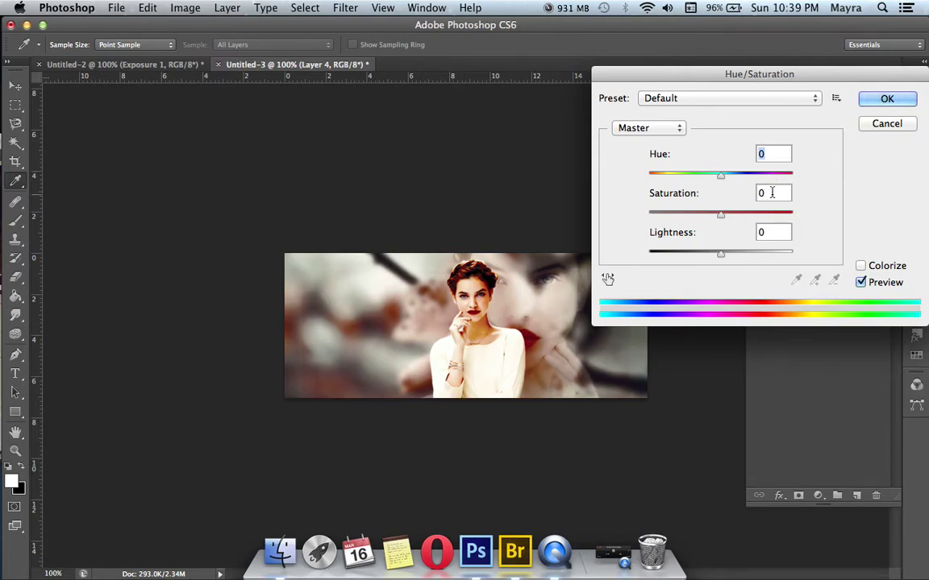
{"action": "key", "text": "Tab"}
{"action": "type", "text": "-30"}
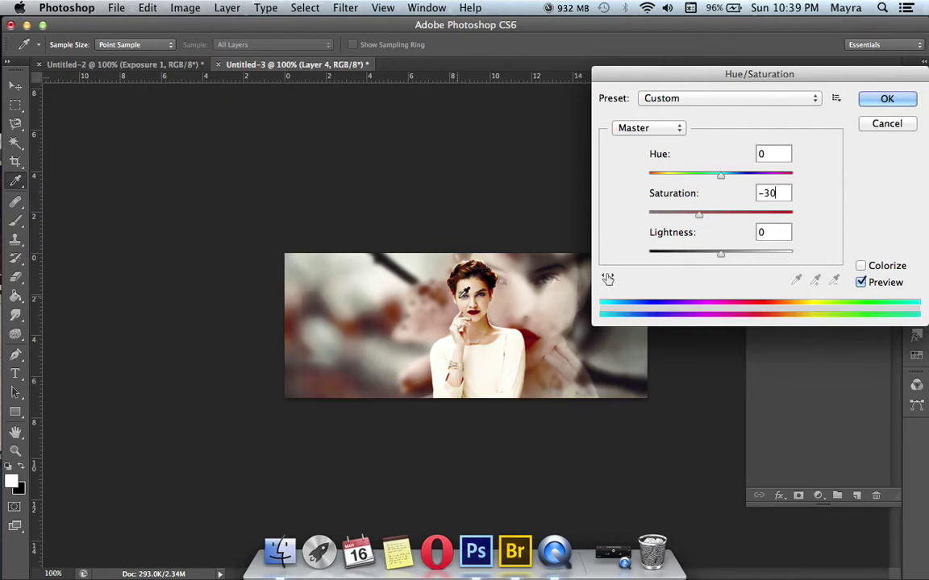
{"action": "key", "text": "Tab"}
{"action": "type", "text": "-11"}
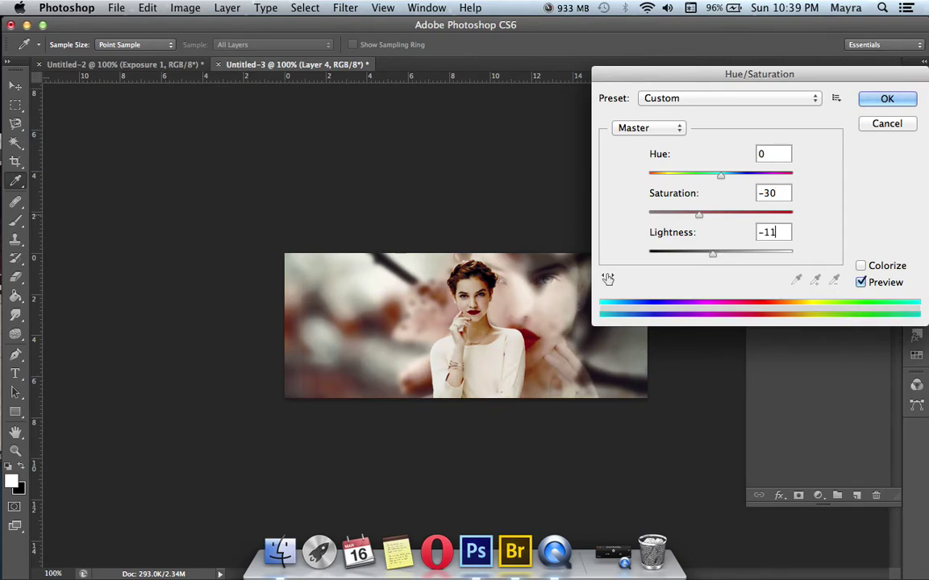
{"action": "key", "text": "Return"}
{"action": "key", "text": "b"}
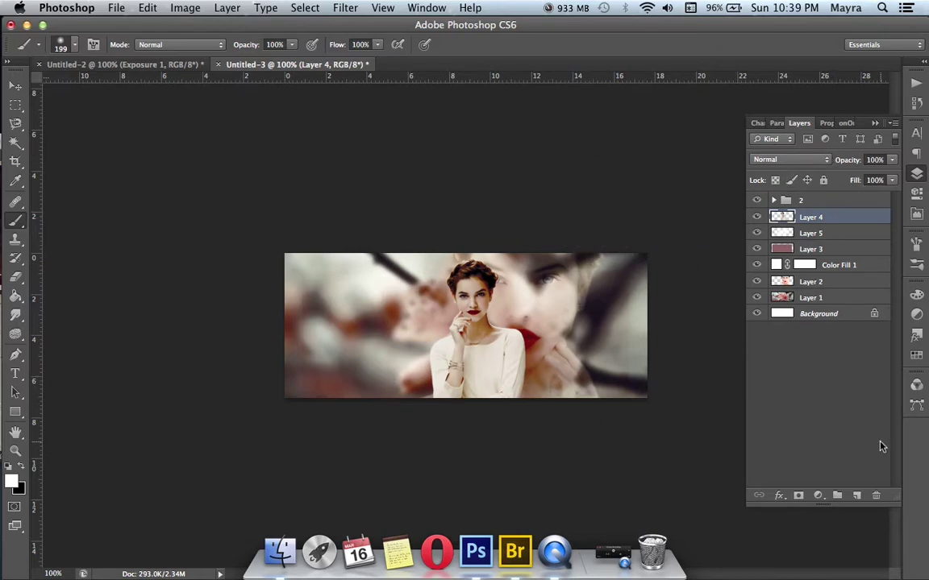
- Rename the coloring group 2 at the top of the layer stack as COLOR
{"action": "left_click", "coordinate": [825, 202]}
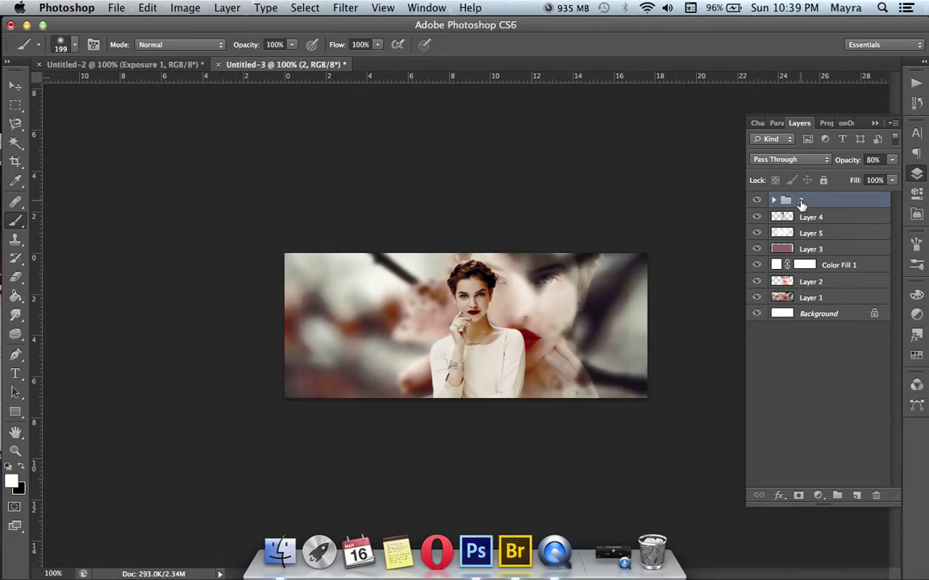
{"action": "double_click", "coordinate": [801, 202]}
{"action": "type", "text": "COLOR"}
{"action": "key", "text": "Return"}
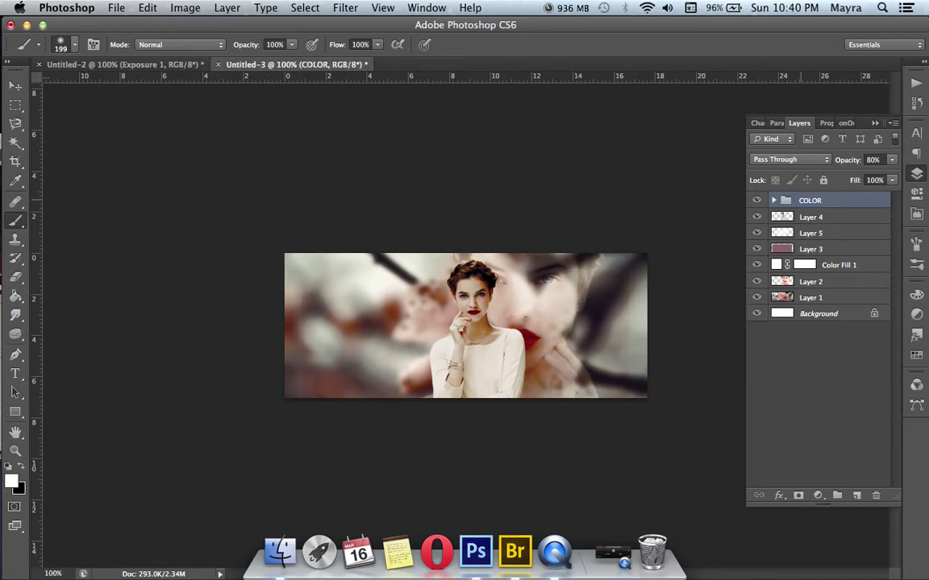
- Add a Brightness/Contrast adjustment layer above the COLOR group with Brightness -60 and Contrast 25
{"action": "left_click", "coordinate": [818, 495]}
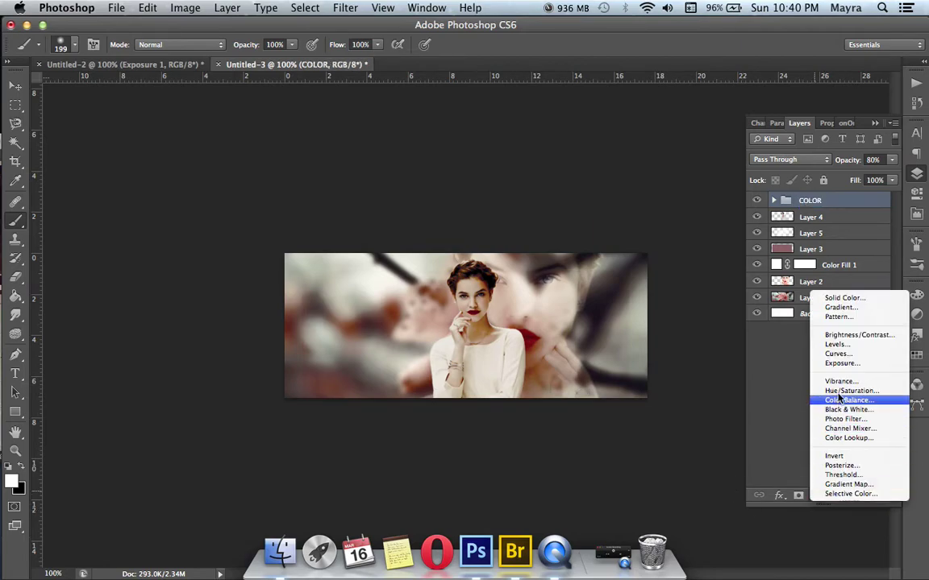
{"action": "left_click", "coordinate": [840, 337]}
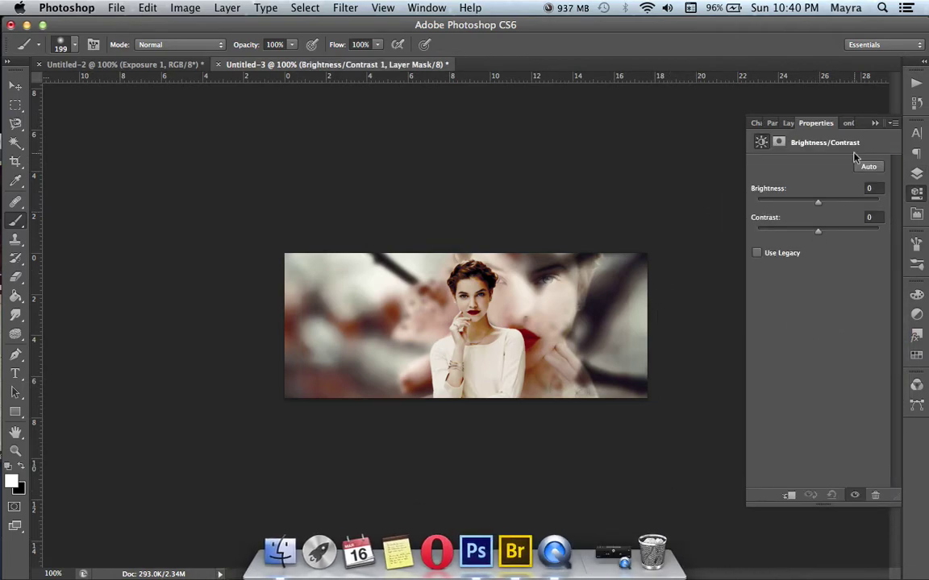
{"action": "left_click", "coordinate": [871, 187]}
{"action": "type", "text": "-60"}
{"action": "key", "text": "Return"}
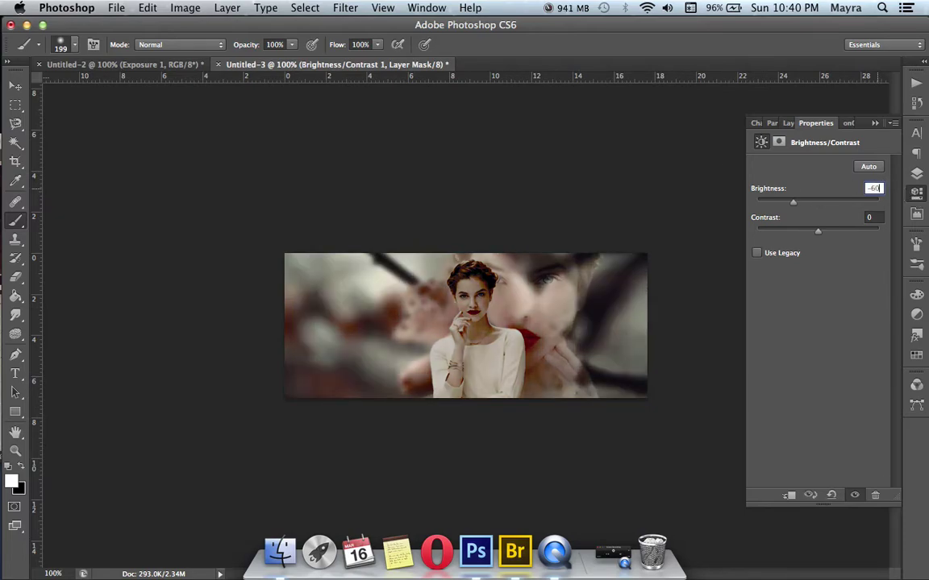
{"action": "key", "text": "Tab"}
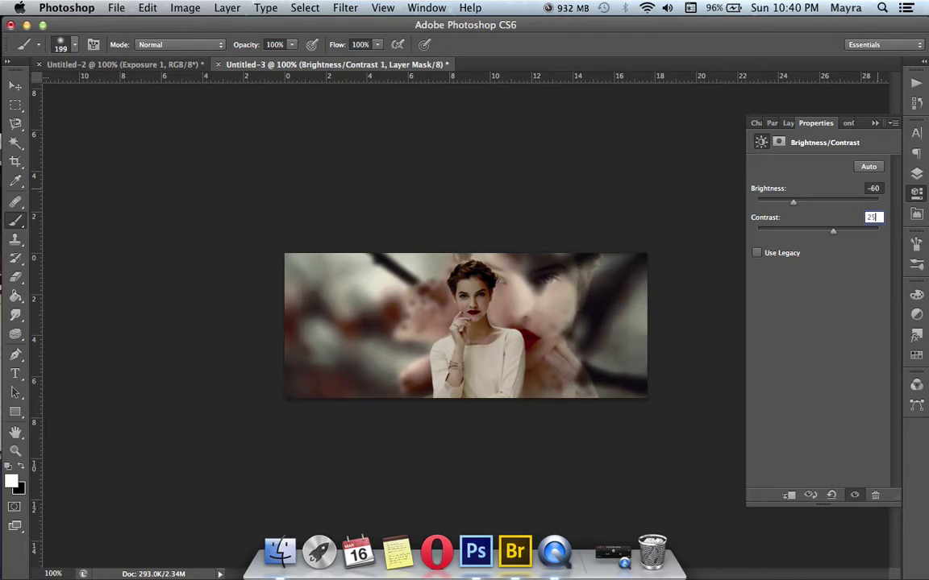
{"action": "key", "text": "Return"}
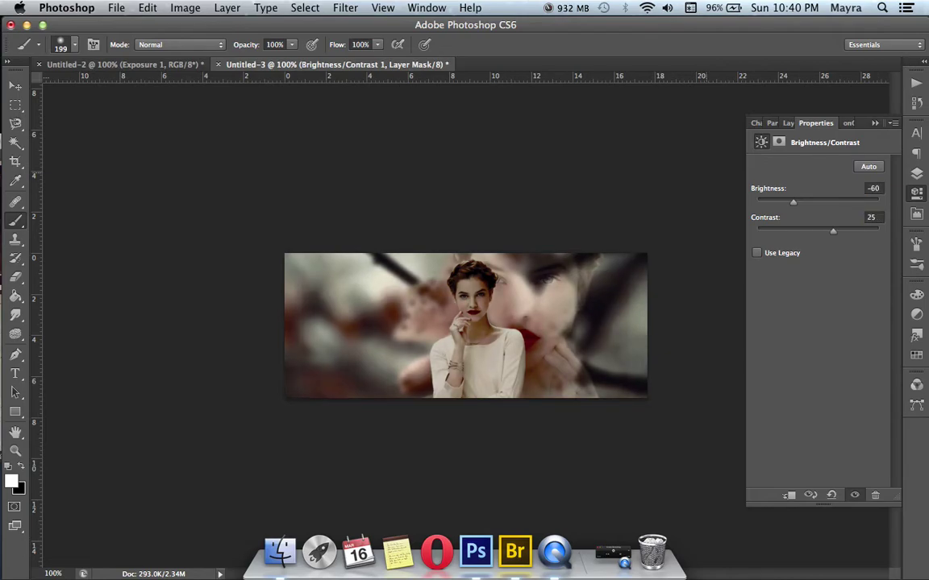
- Paint black on the Brightness/Contrast mask with the soft 199 px brush to remove the darkening from the portraits and central area
{"action": "left_click", "coordinate": [914, 175]}
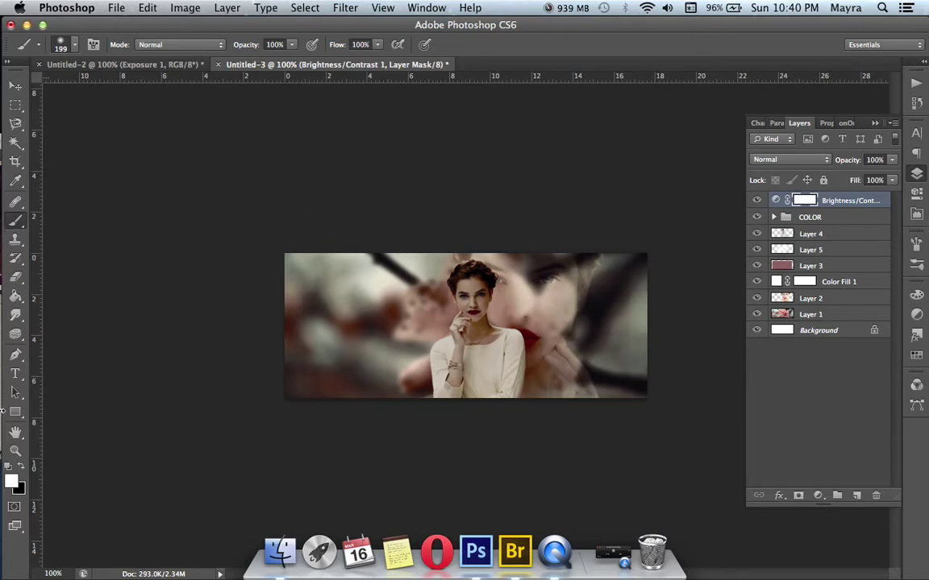
{"action": "left_click", "coordinate": [22, 467]}
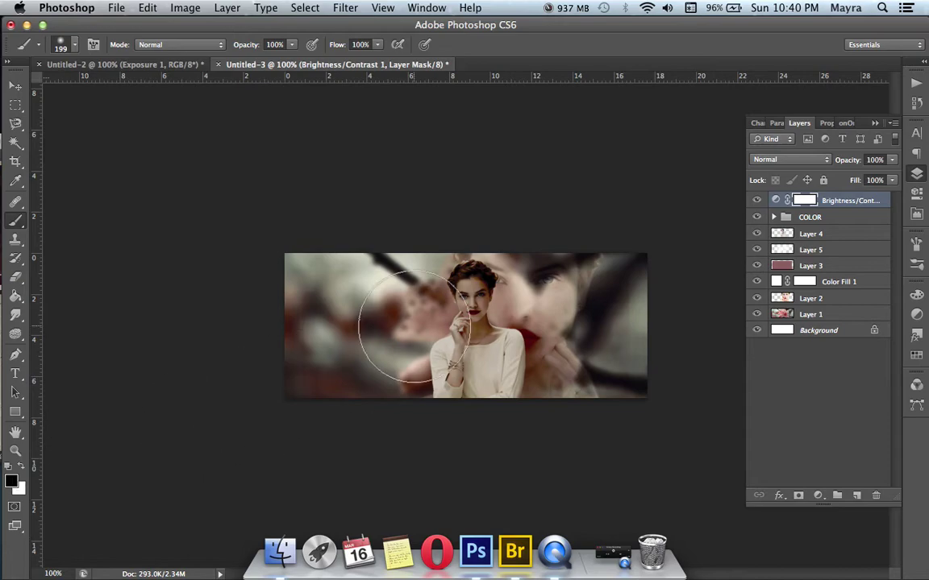
{"action": "right_click", "coordinate": [520, 304]}
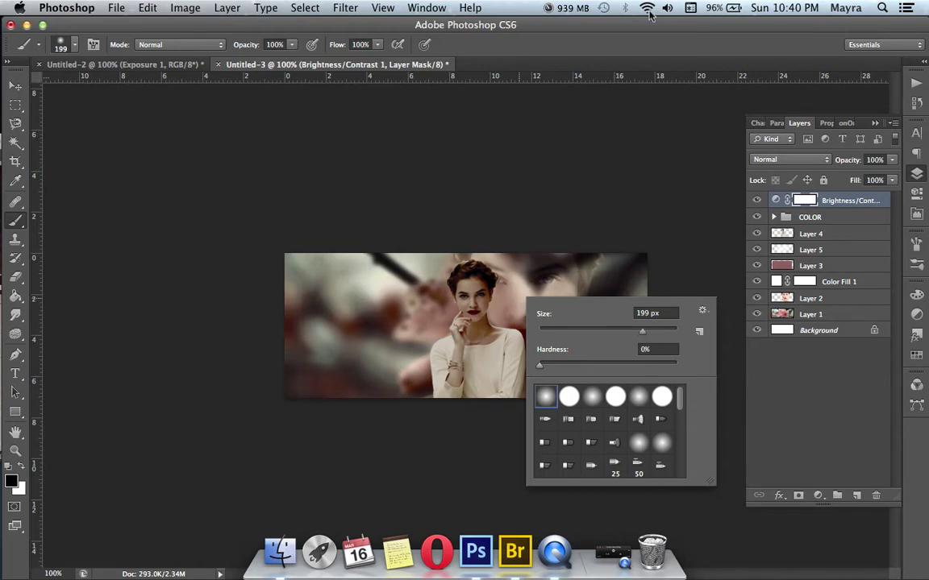
{"action": "left_click", "coordinate": [655, 39]}
{"action": "mouse_move", "coordinate": [501, 292]}
{"action": "left_mouse_down"}
{"action": "mouse_move", "coordinate": [390, 355]}
{"action": "mouse_move", "coordinate": [416, 341]}
{"action": "mouse_move", "coordinate": [414, 317]}
{"action": "mouse_move", "coordinate": [354, 284]}
{"action": "mouse_move", "coordinate": [331, 335]}
{"action": "mouse_move", "coordinate": [324, 326]}
{"action": "mouse_move", "coordinate": [370, 303]}
{"action": "mouse_move", "coordinate": [589, 316]}
{"action": "mouse_move", "coordinate": [571, 332]}
{"action": "mouse_move", "coordinate": [549, 259]}
{"action": "left_mouse_up"}
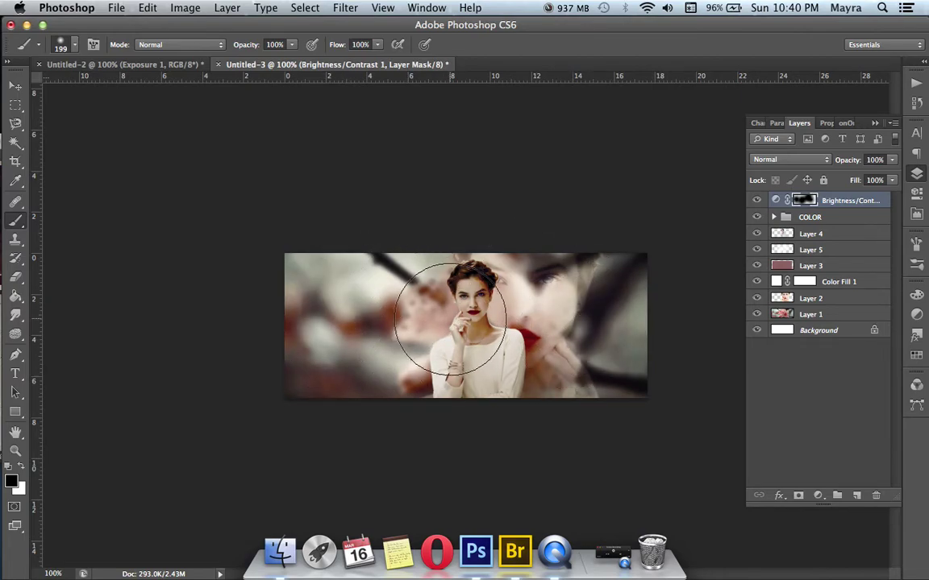
- Compare the banner with the masked Brightness/Contrast layer hidden and shown
{"action": "left_click", "coordinate": [756, 200]}
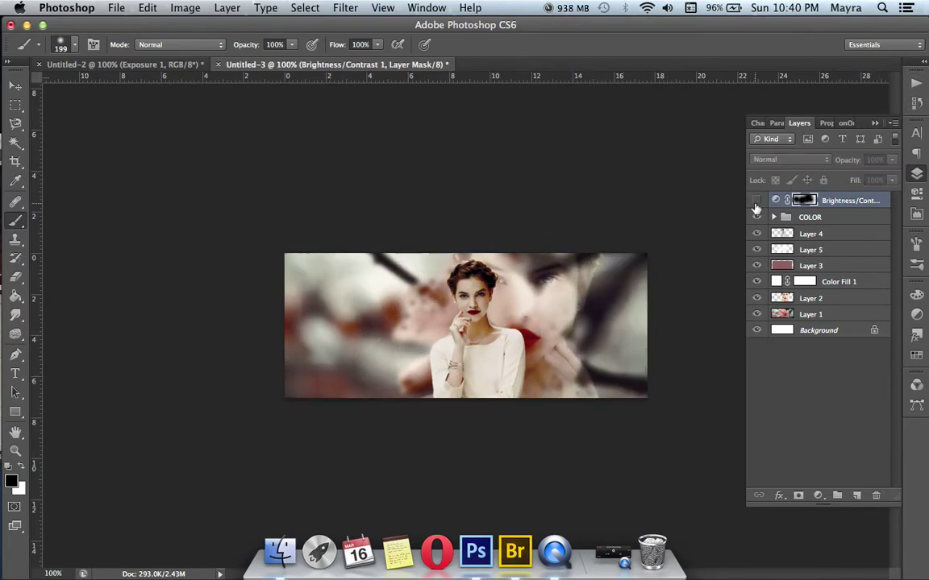
{"action": "left_click", "coordinate": [756, 201]}
{"action": "left_click", "coordinate": [756, 201]}
{"action": "left_click", "coordinate": [756, 201]}
{"action": "left_click", "coordinate": [756, 200]}
{"action": "left_click", "coordinate": [756, 201]}
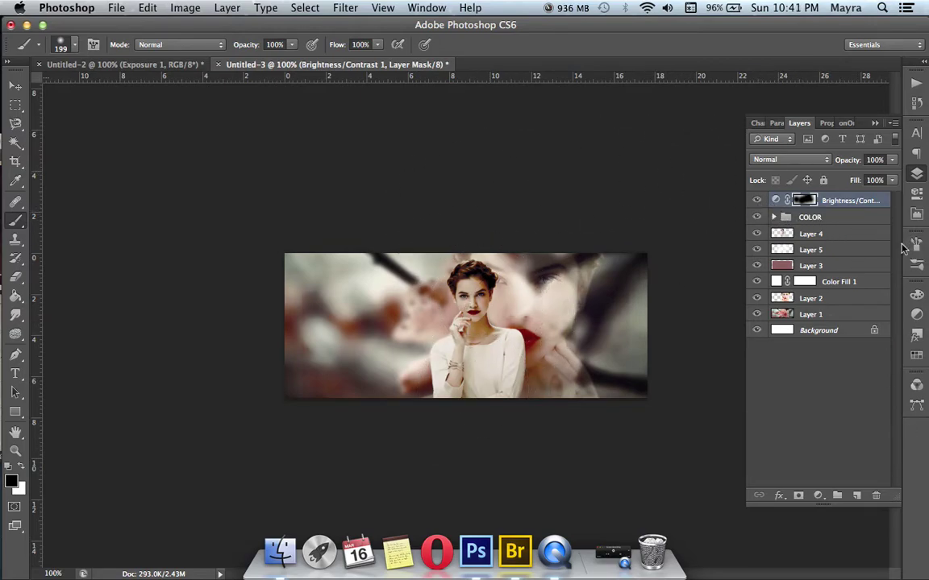
- Add a Selective Color adjustment layer and set the Reds to Yellow -1% and Black 46%
{"action": "left_click", "coordinate": [819, 495]}
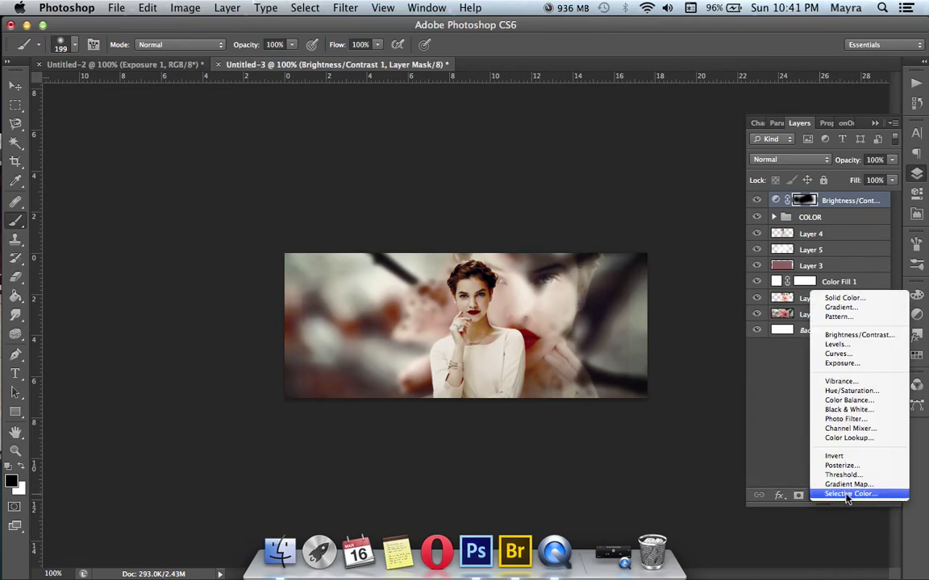
{"action": "left_click", "coordinate": [846, 495]}
{"action": "left_click", "coordinate": [835, 183]}
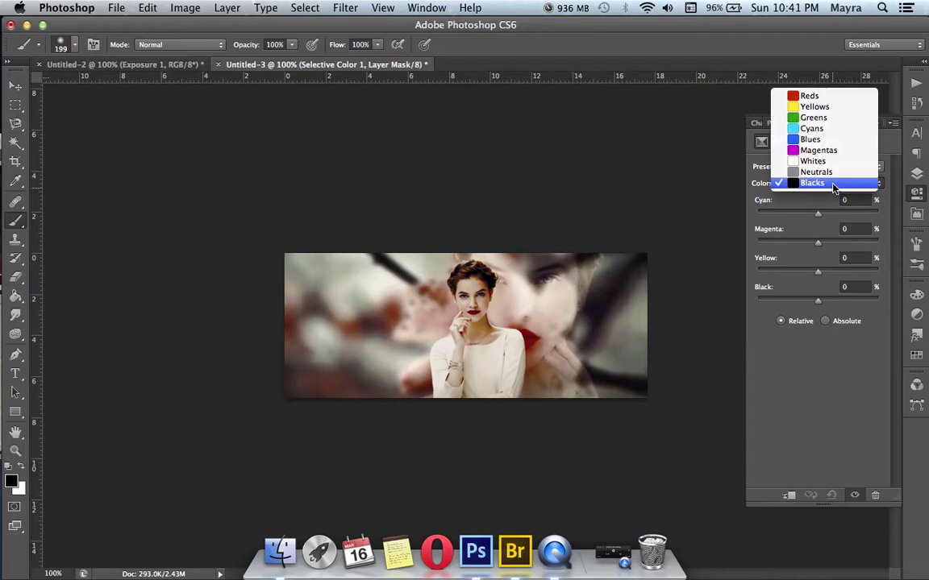
{"action": "left_click", "coordinate": [810, 96]}
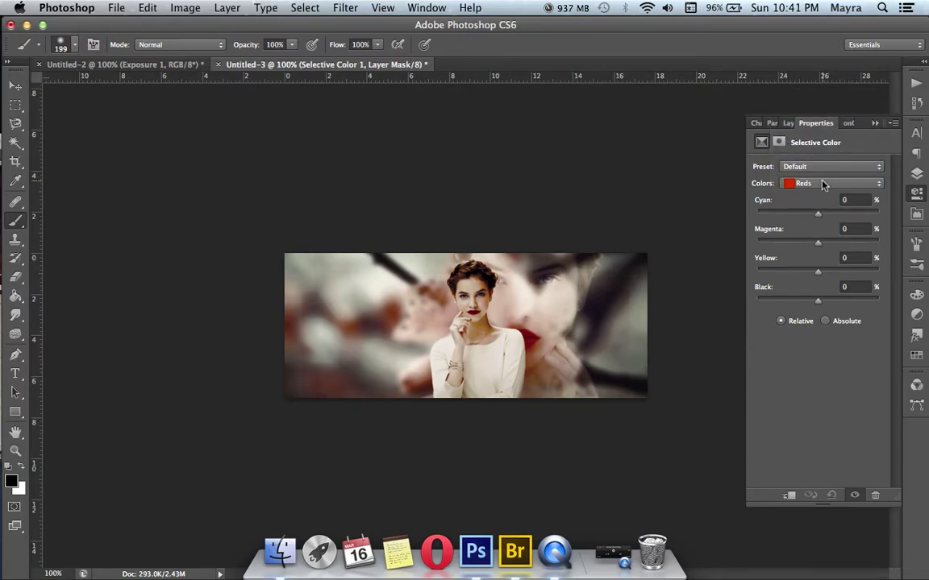
{"action": "left_click", "coordinate": [844, 257]}
{"action": "type", "text": "-1"}
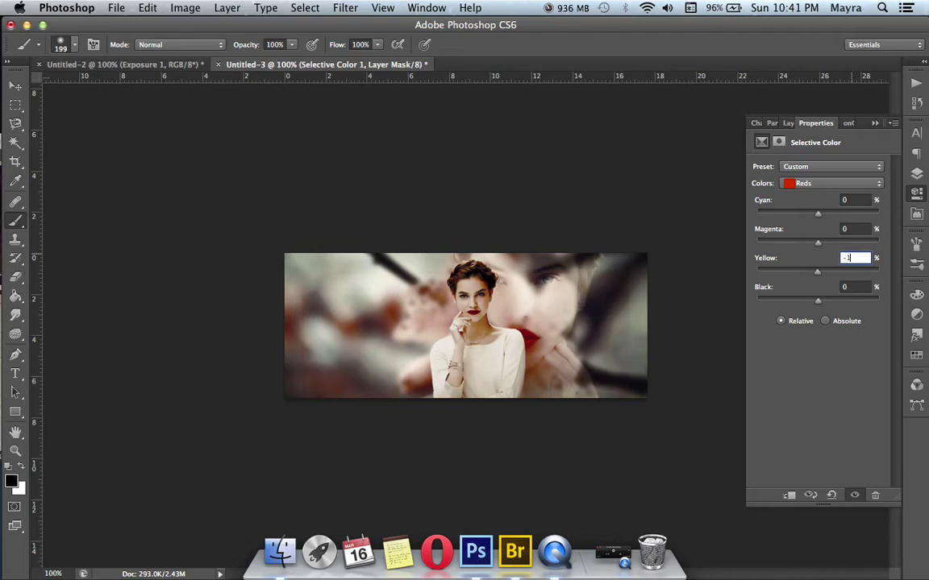
{"action": "key", "text": "Tab"}
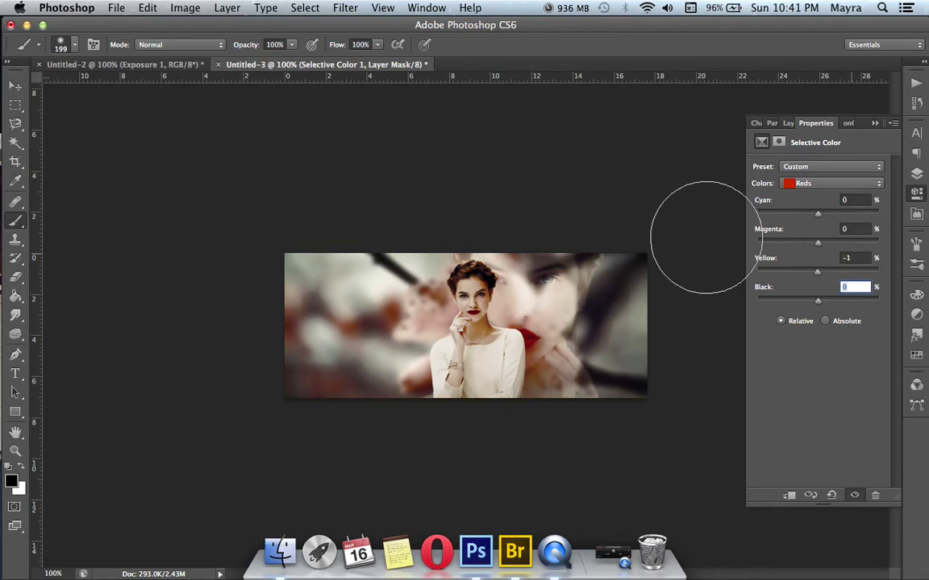
{"action": "type", "text": "46"}
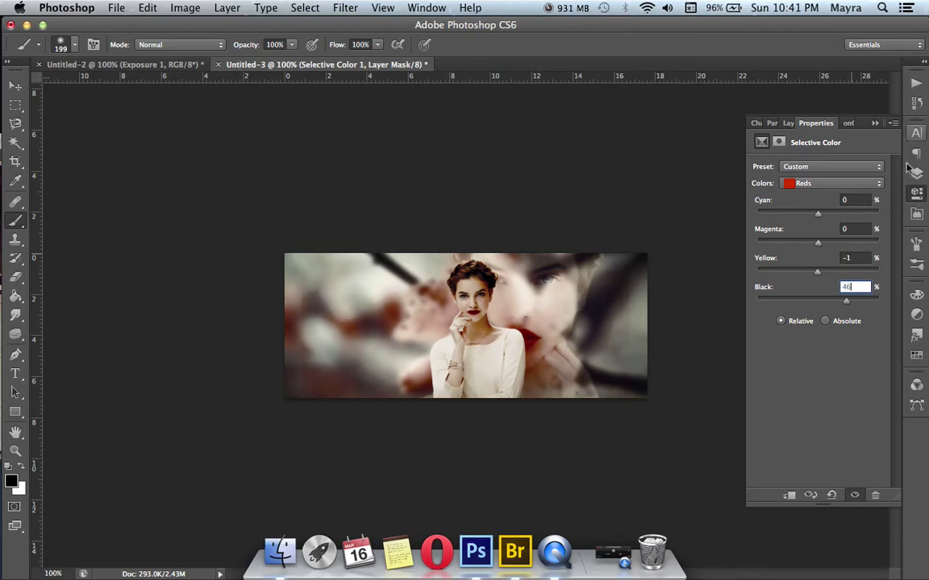
- Set the Selective Color Yellow value to -100% for Whites and 15% for Neutrals
{"action": "left_click", "coordinate": [808, 183]}
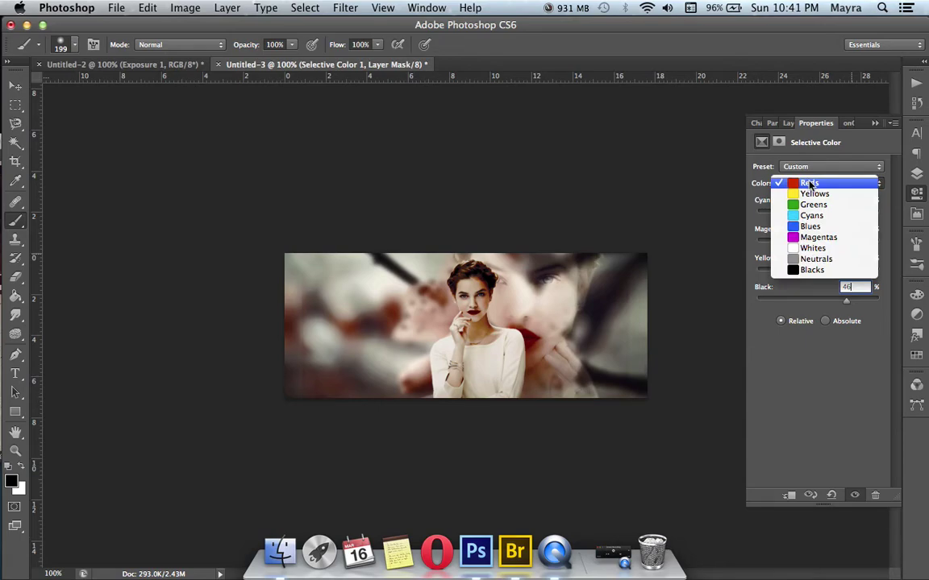
{"action": "left_click", "coordinate": [812, 247]}
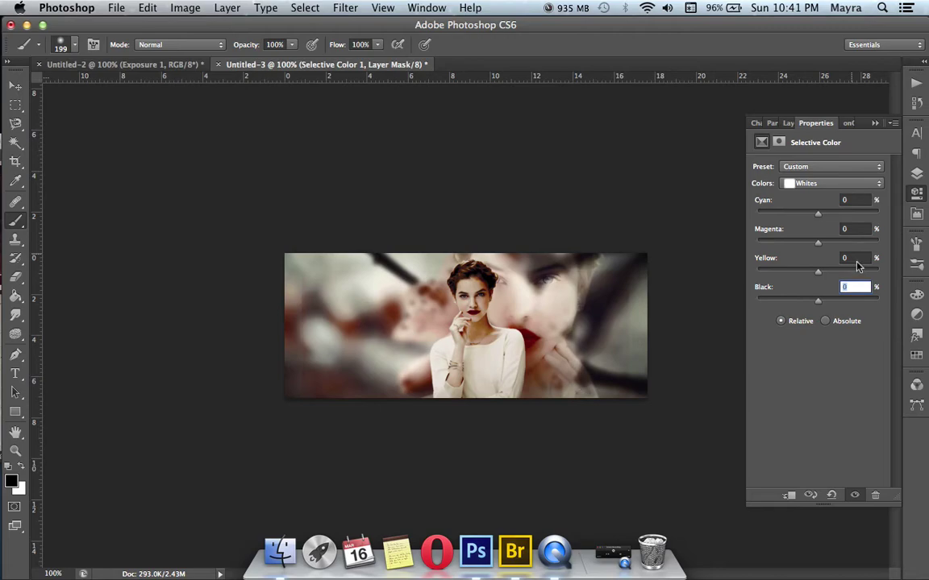
{"action": "left_click", "coordinate": [853, 257]}
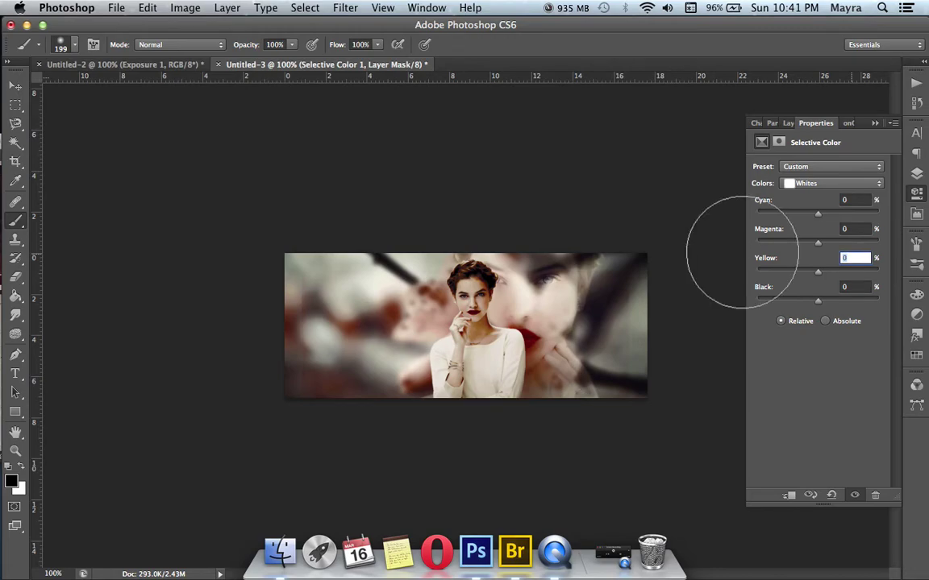
{"action": "type", "text": "-100"}
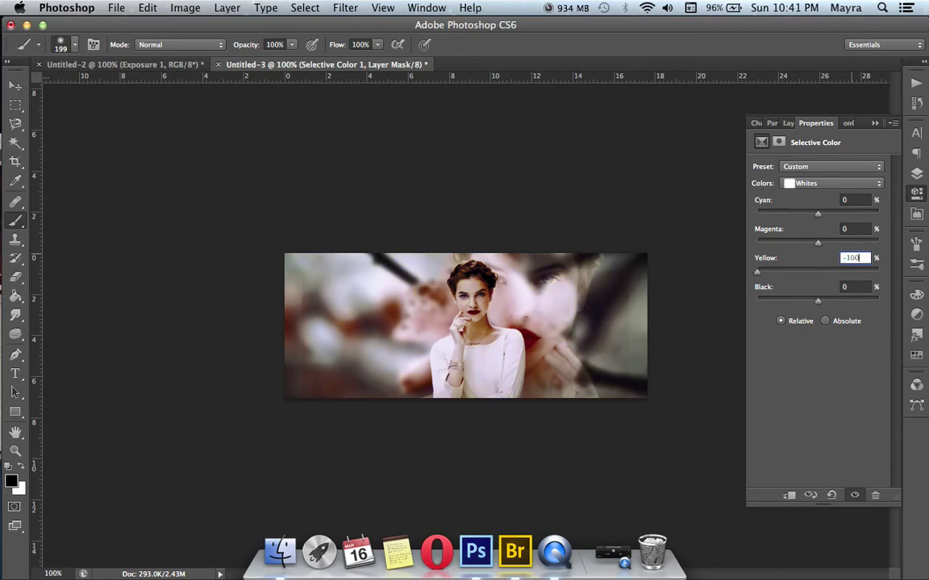
{"action": "left_click", "coordinate": [806, 183]}
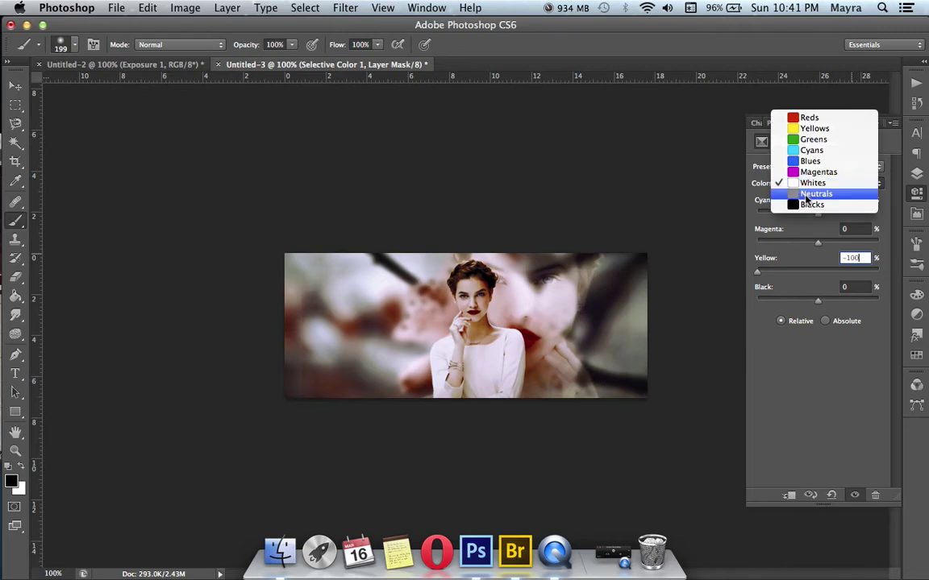
{"action": "left_click", "coordinate": [806, 197]}
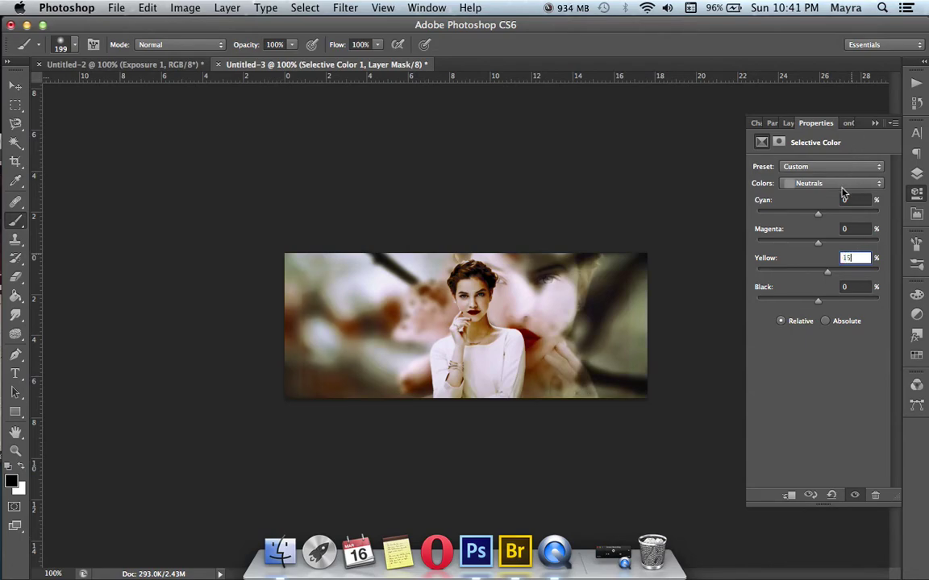
- Set the Selective Color Black value to -13% for Blacks and return to the layer list
{"action": "left_click", "coordinate": [841, 185]}
{"action": "left_click", "coordinate": [838, 195]}
{"action": "left_click", "coordinate": [856, 287]}
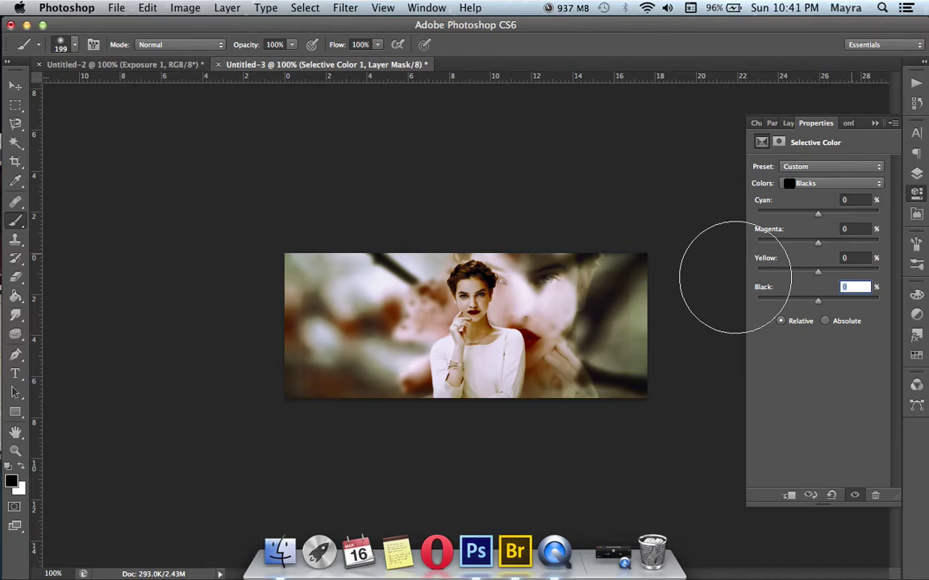
{"action": "type", "text": "-13"}
{"action": "key", "text": "Return"}
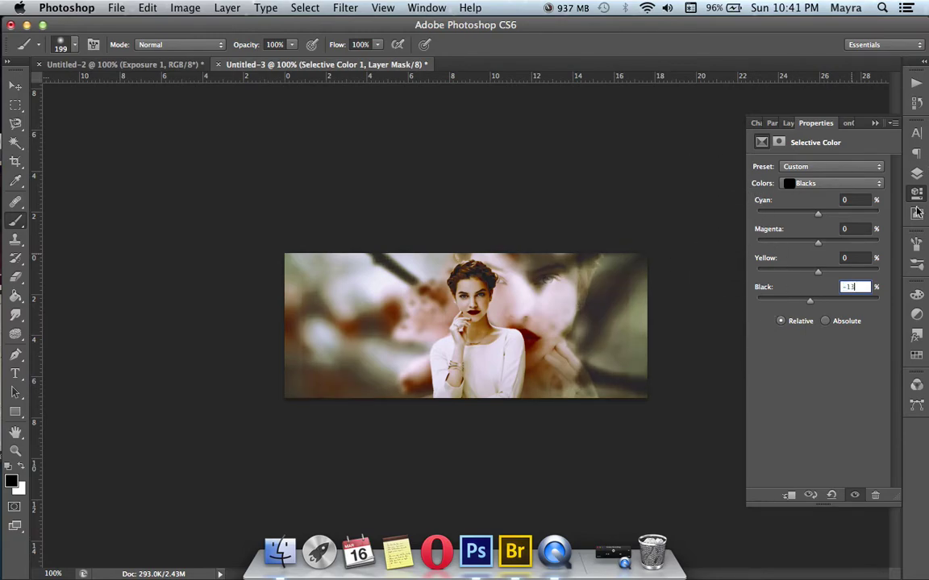
{"action": "left_click", "coordinate": [916, 173]}
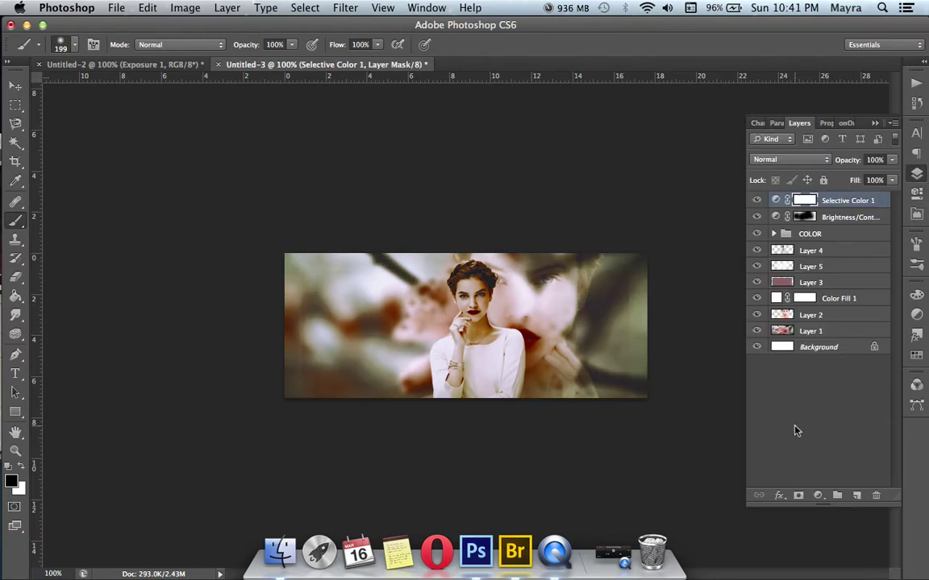
- Add an Exposure adjustment layer with a slightly raised Offset and compare the banner with it hidden and shown
{"action": "left_click", "coordinate": [818, 496]}
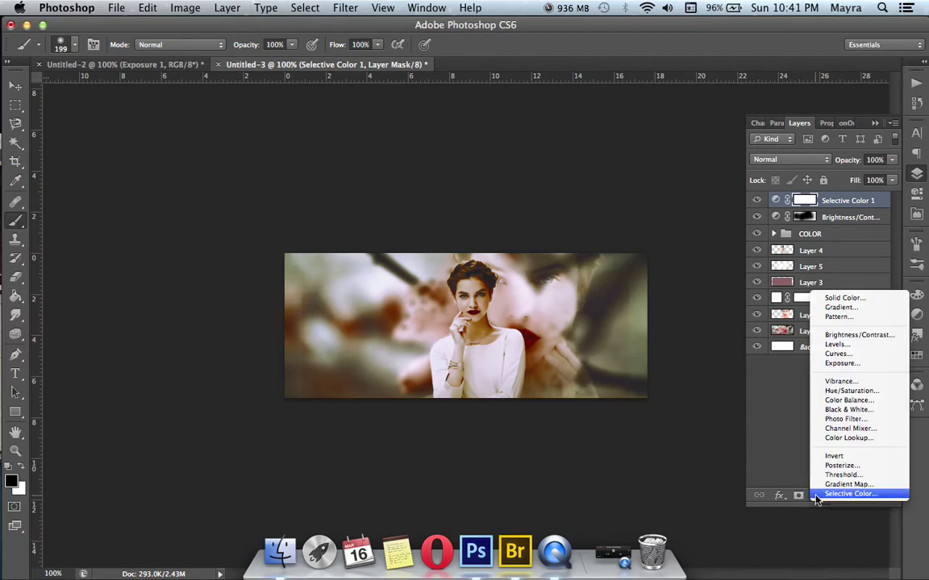
{"action": "left_click", "coordinate": [856, 364]}
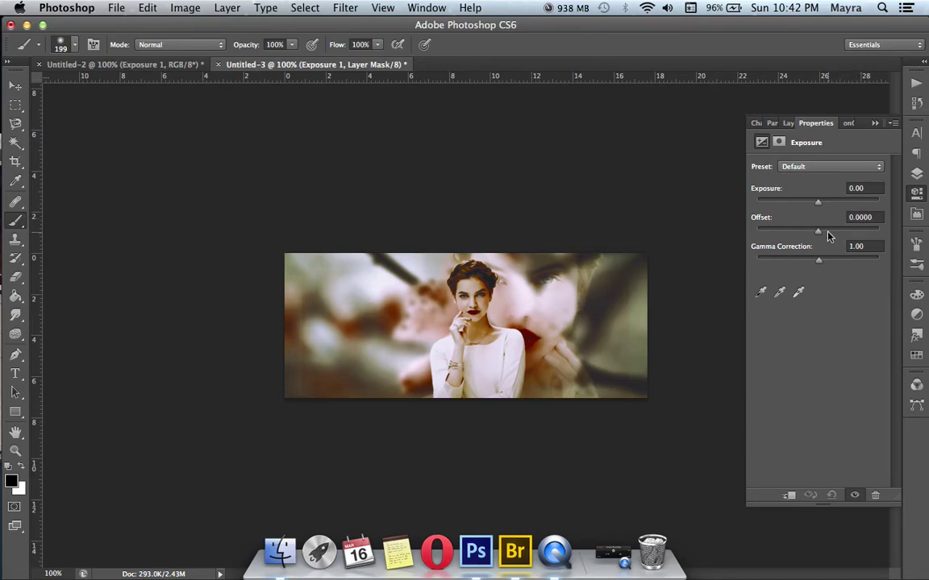
{"action": "left_click_drag", "start_coordinate": [818, 235], "coordinate": [818, 235]}
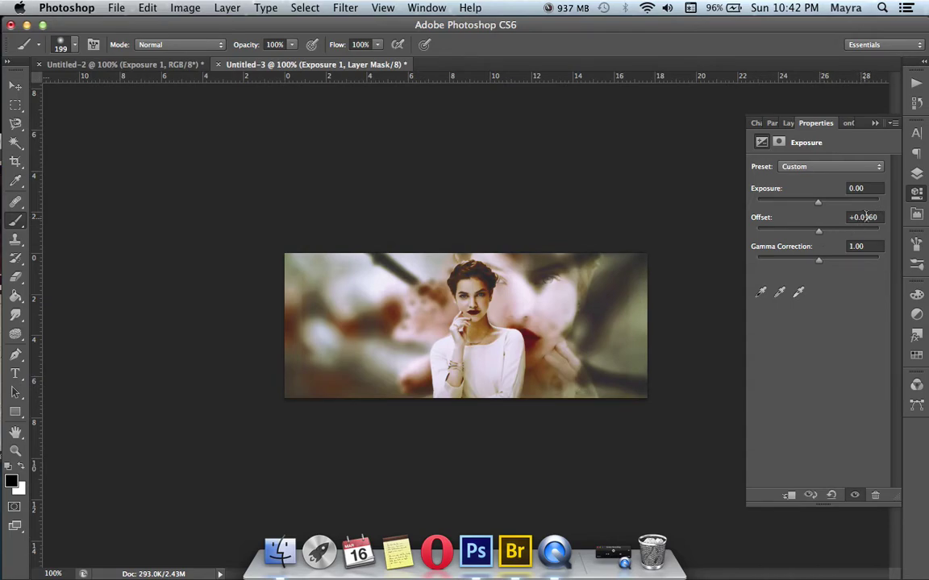
{"action": "left_click", "coordinate": [916, 173]}
{"action": "left_click", "coordinate": [758, 200]}
{"action": "left_click", "coordinate": [761, 201]}
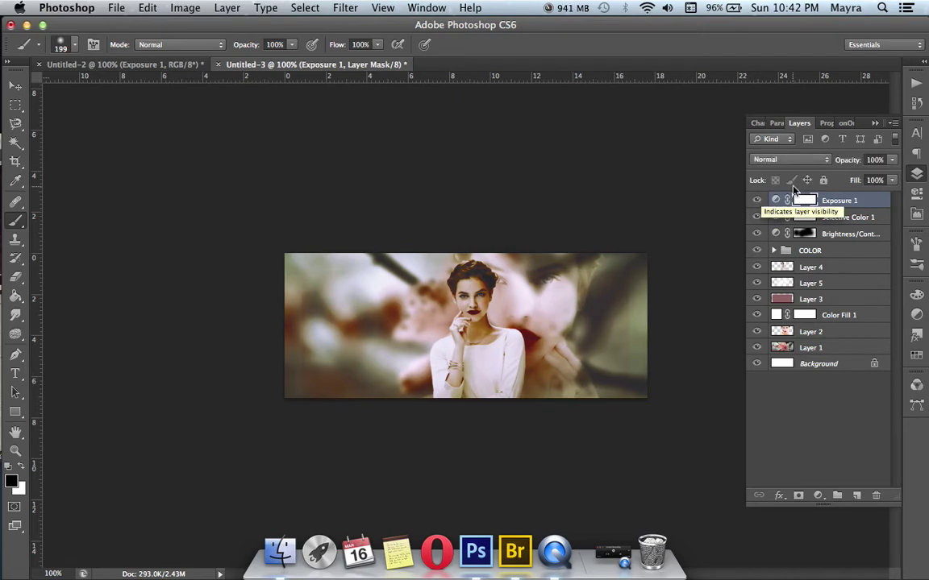
- On a new top layer, paint the banner's outer edges with a soft 268 px brush in an olive-grey sampled from the background
{"action": "left_click", "coordinate": [857, 495]}
{"action": "key", "text": "x"}
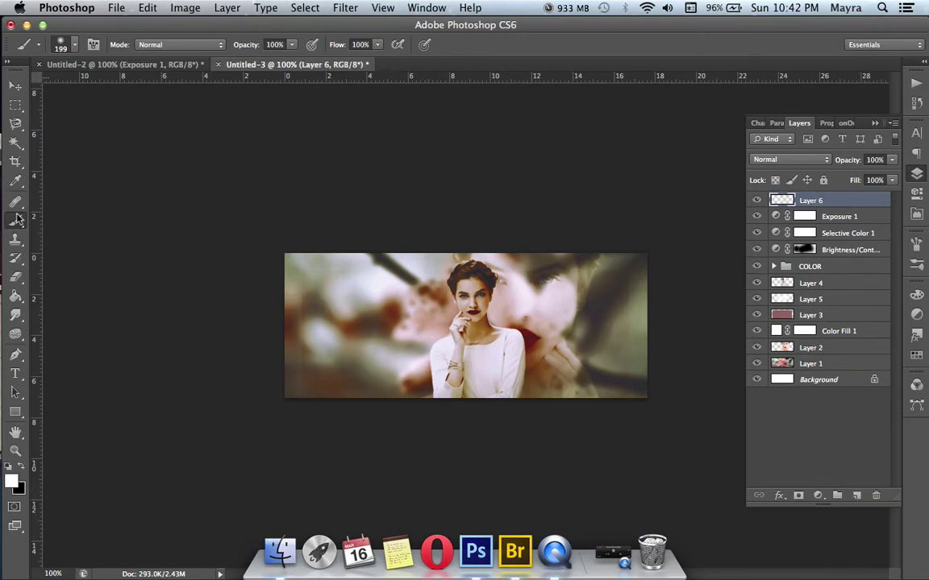
{"action": "left_click", "coordinate": [16, 180]}
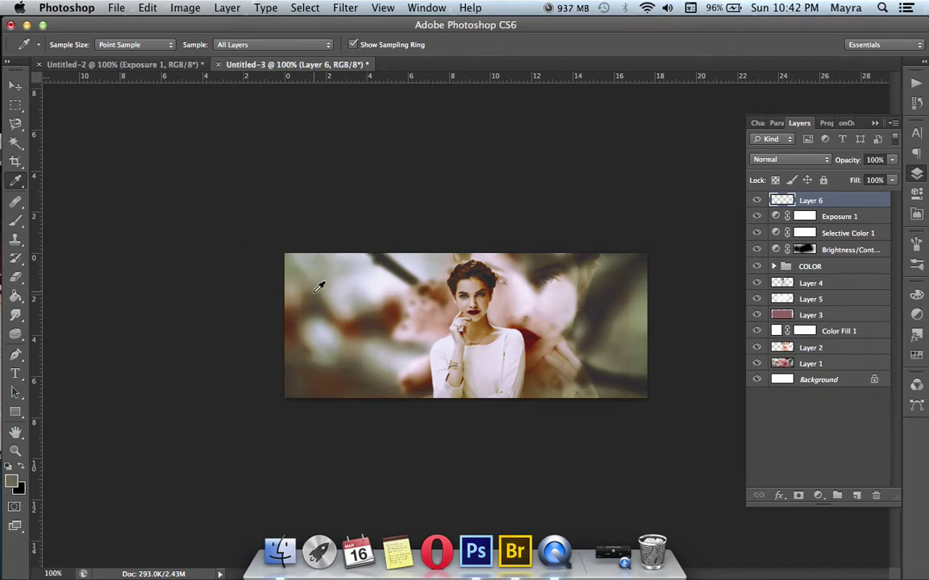
{"action": "key", "text": "b"}
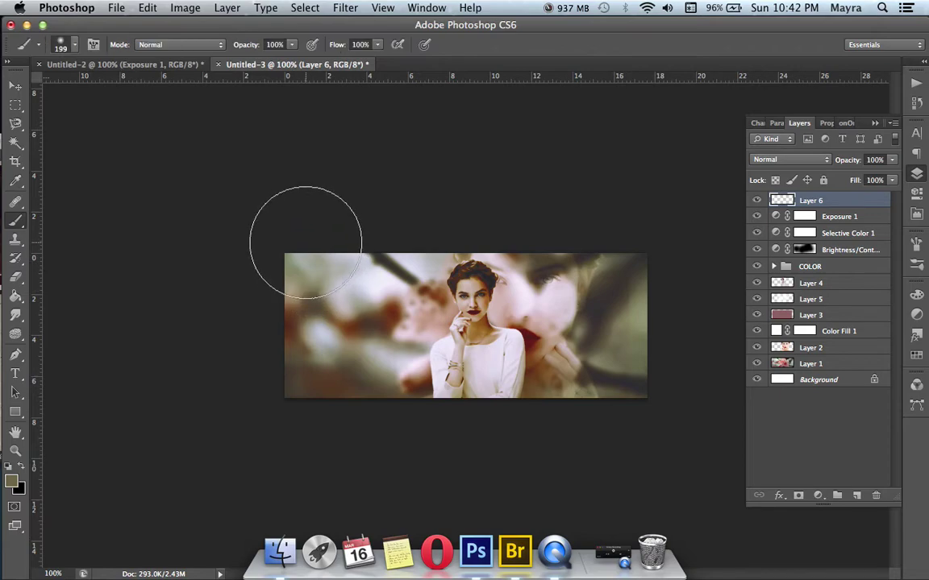
{"action": "right_click", "coordinate": [318, 255]}
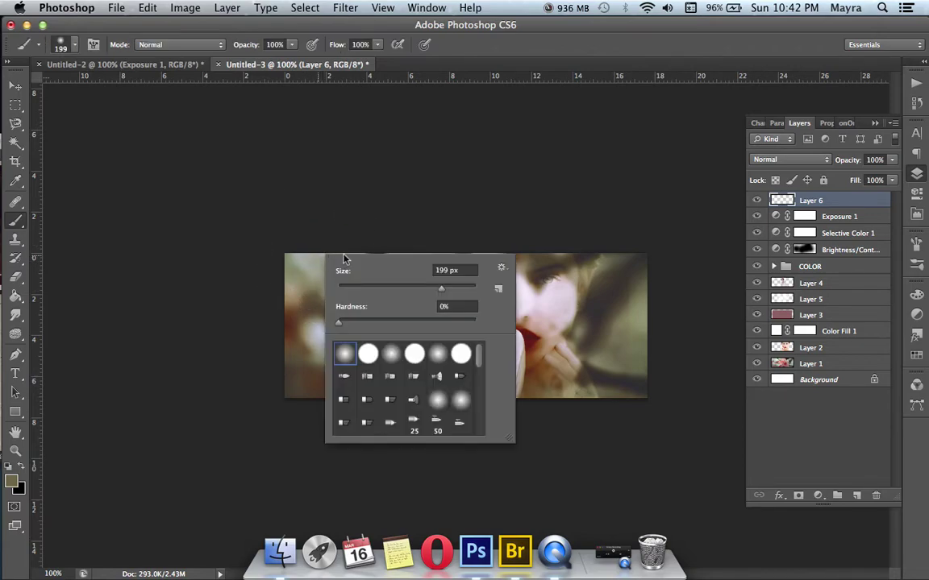
{"action": "left_click_drag", "start_coordinate": [438, 297], "coordinate": [444, 295]}
{"action": "key", "text": "Return"}
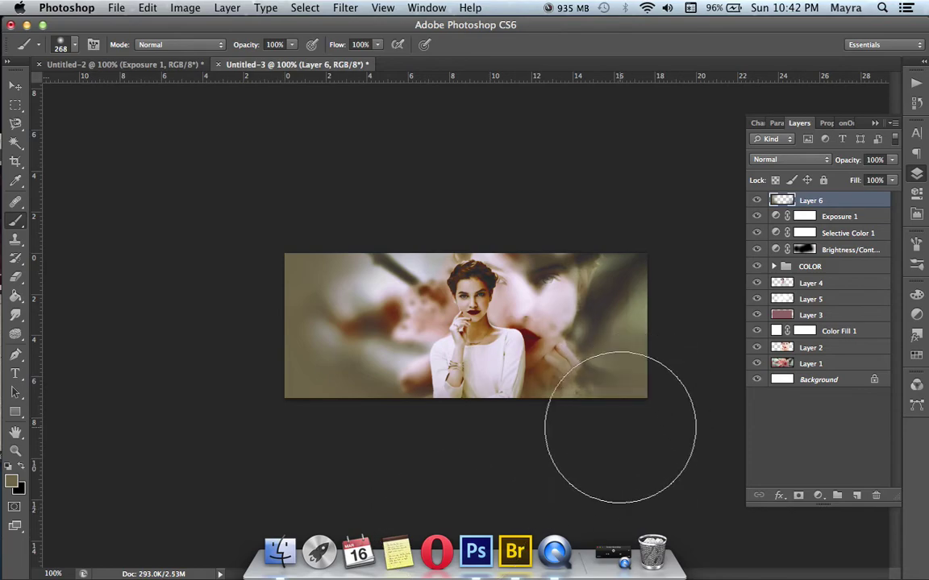
{"action": "left_click_drag", "start_coordinate": [628, 418], "coordinate": [695, 377]}
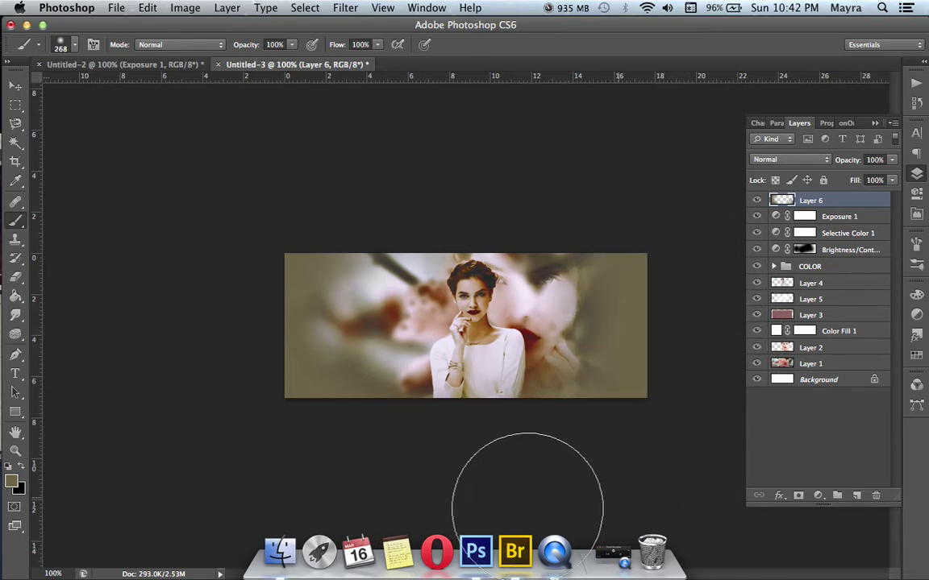
{"action": "mouse_move", "coordinate": [284, 201]}
{"action": "left_mouse_down"}
{"action": "mouse_move", "coordinate": [282, 399]}
{"action": "mouse_move", "coordinate": [352, 441]}
{"action": "mouse_move", "coordinate": [321, 207]}
{"action": "left_mouse_up"}
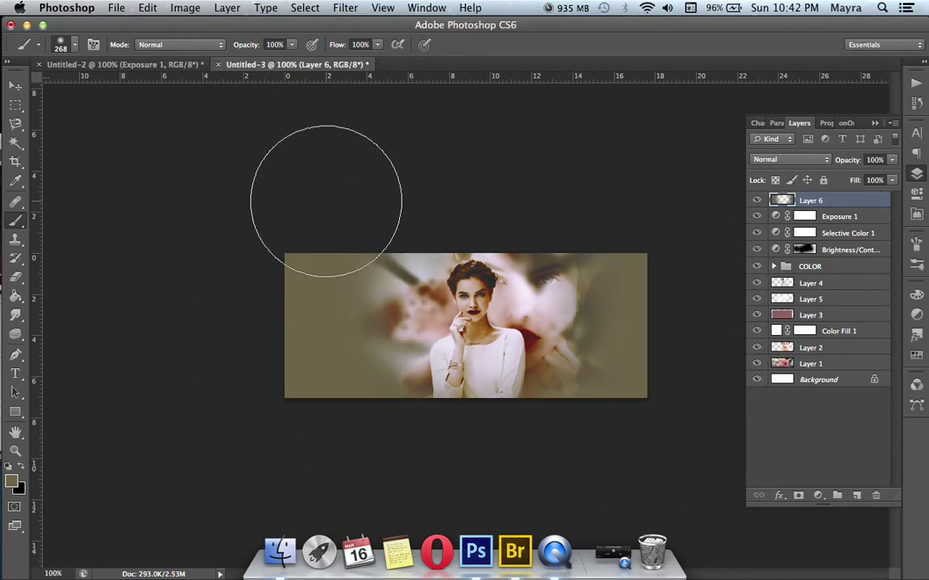
- Erase the olive paint from the middle of the banner with a soft 353 px eraser
{"action": "key", "text": "e"}
{"action": "right_click", "coordinate": [451, 306]}
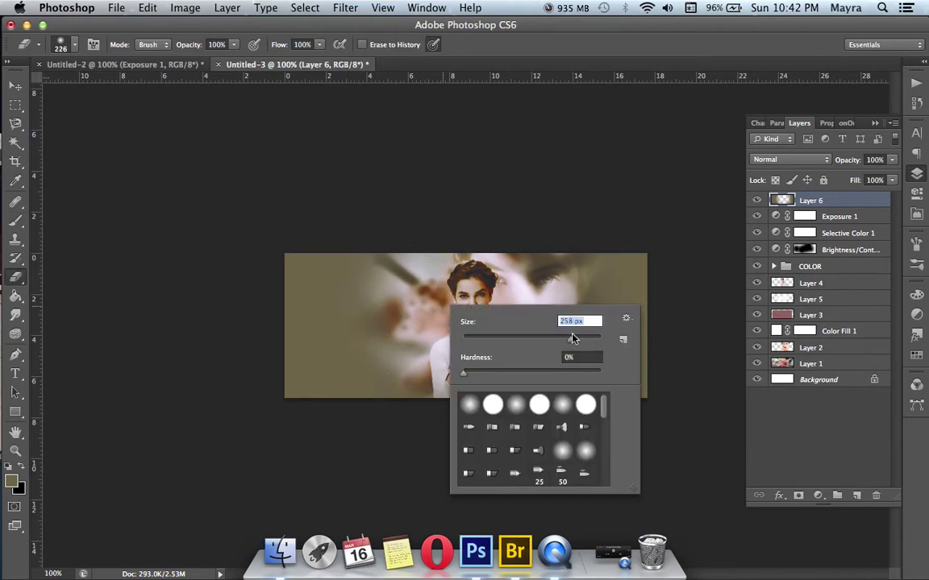
{"action": "left_click_drag", "start_coordinate": [414, 356], "coordinate": [414, 309]}
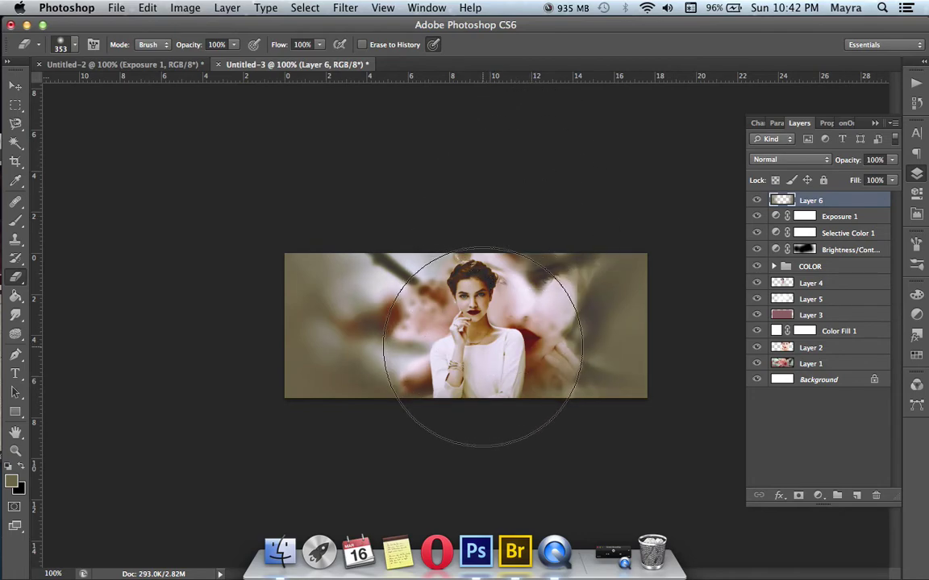
- Compare the banner with the olive edge layer hidden and shown, and set that layer's opacity to 68%
{"action": "left_click", "coordinate": [756, 201]}
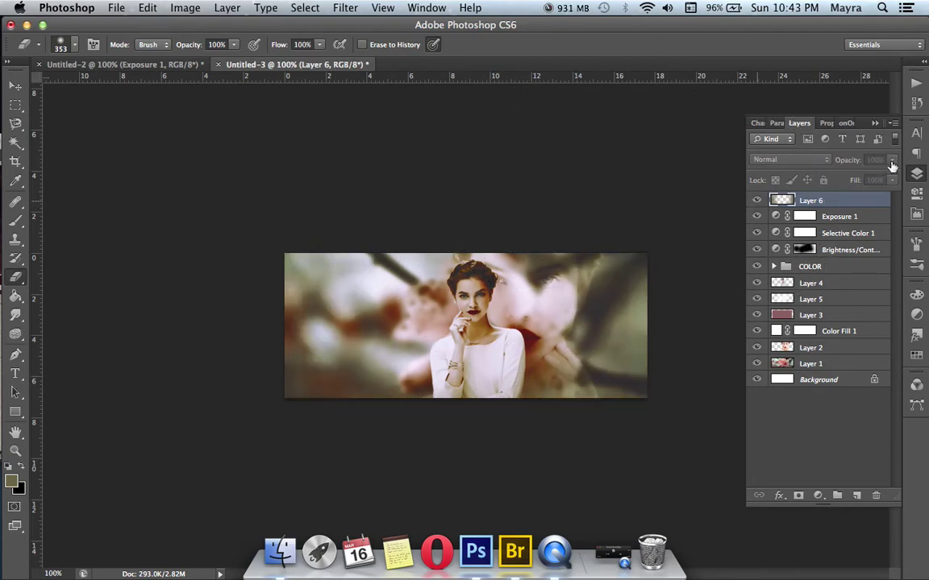
{"action": "left_click", "coordinate": [756, 201]}
{"action": "left_click", "coordinate": [756, 201]}
{"action": "left_click", "coordinate": [756, 201]}
{"action": "left_click", "coordinate": [892, 159]}
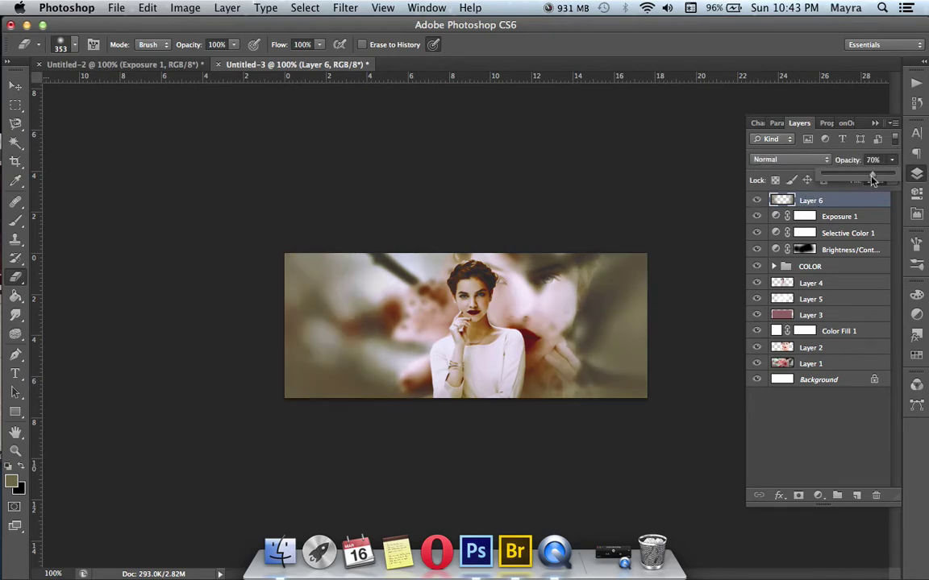
{"action": "left_click", "coordinate": [16, 104]}
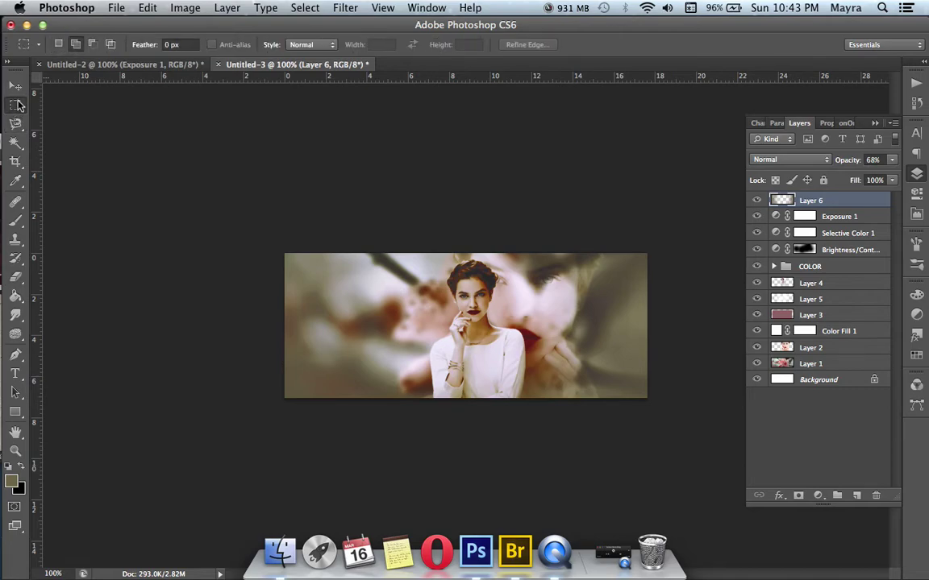
{"action": "key", "text": "XF86MonBrightnessDown"}
{"action": "key", "text": "XF86MonBrightnessUp"}
{"action": "key", "text": "XF86MonBrightnessUp"}
{"action": "key", "text": "XF86MonBrightnessUp"}
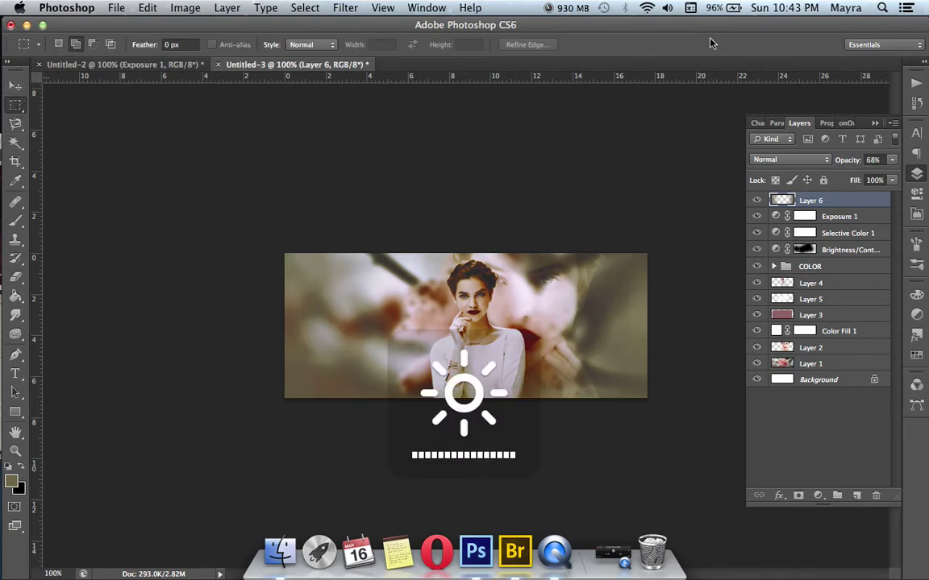
- Delete Layer 3 after raising its opacity to 100%, and select a new empty layer above Color Fill 1 in its place
{"action": "left_click", "coordinate": [830, 315]}
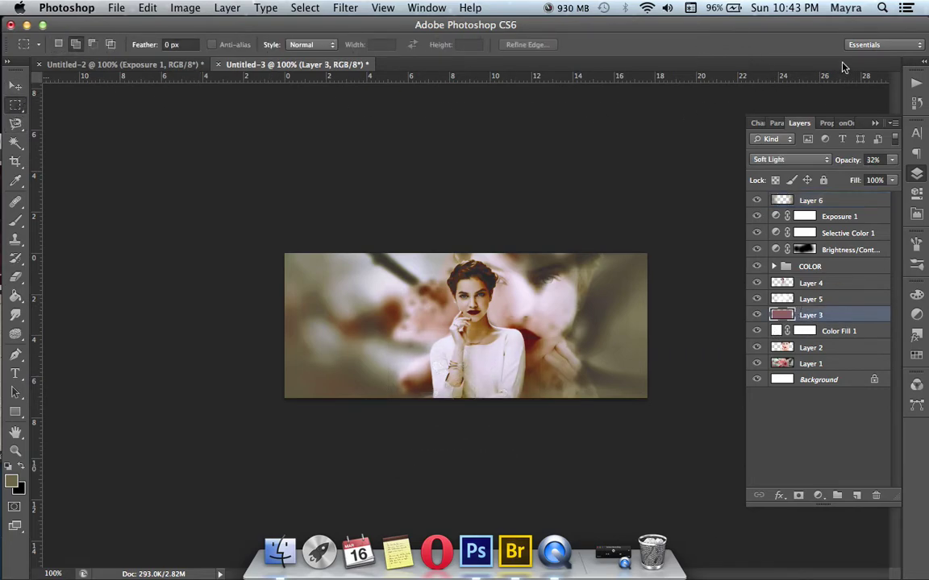
{"action": "left_click_drag", "start_coordinate": [850, 162], "coordinate": [899, 164]}
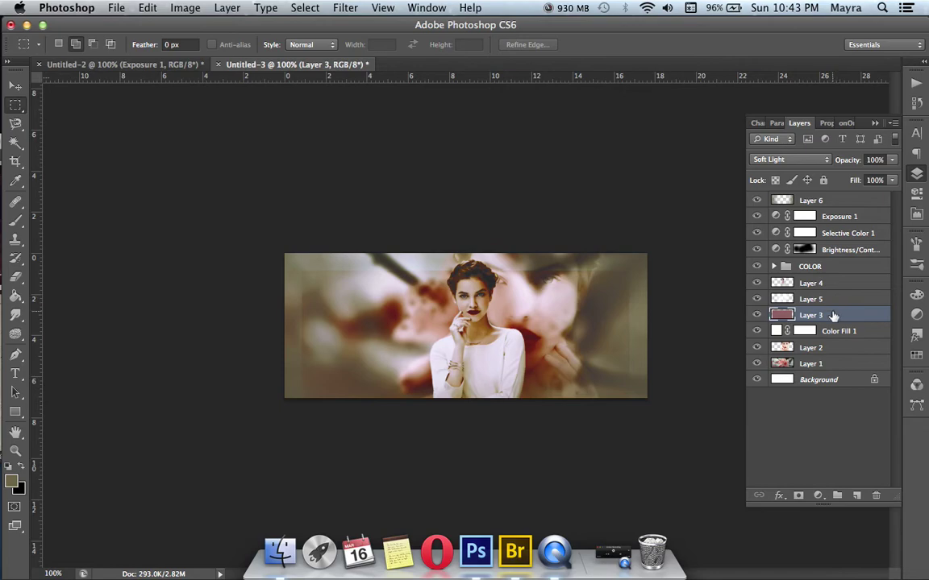
{"action": "left_click", "coordinate": [856, 495]}
{"action": "left_click", "coordinate": [776, 331]}
{"action": "key", "text": "BackSpace"}
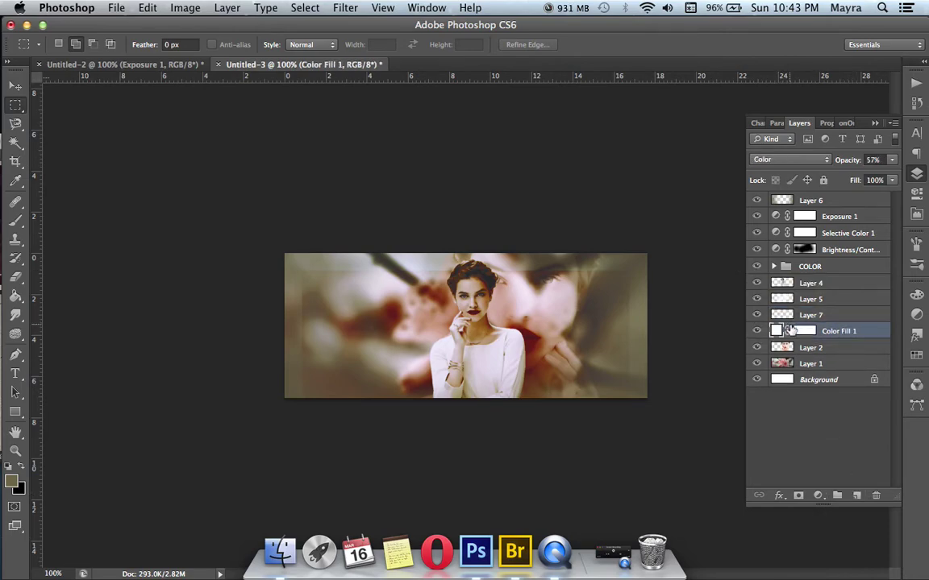
{"action": "left_click", "coordinate": [793, 315]}
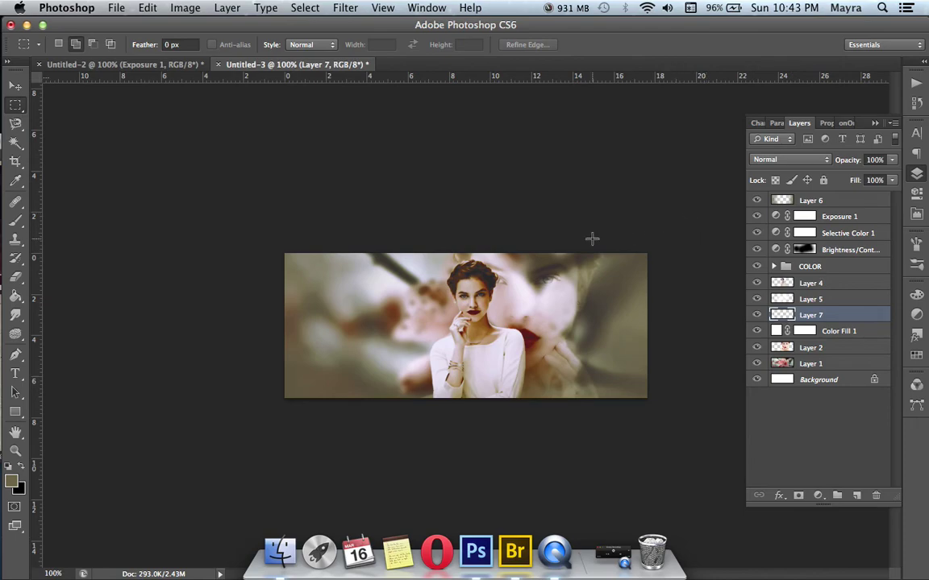
- Try a black rectangle inset from the banner's edges, set to Soft Light at 49% opacity, and delete its layer
{"action": "left_click", "coordinate": [10, 469]}
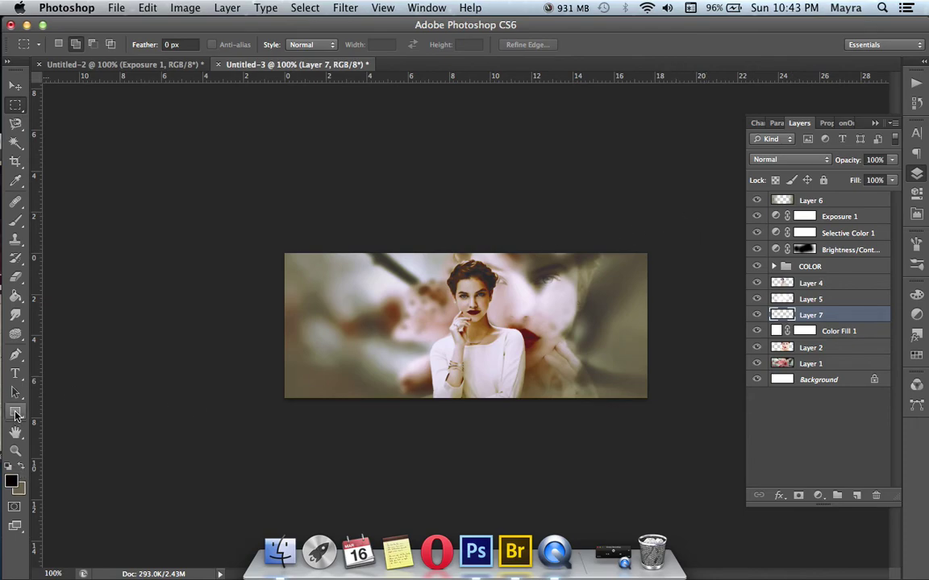
{"action": "left_click", "coordinate": [15, 411]}
{"action": "left_click_drag", "start_coordinate": [302, 277], "coordinate": [631, 464]}
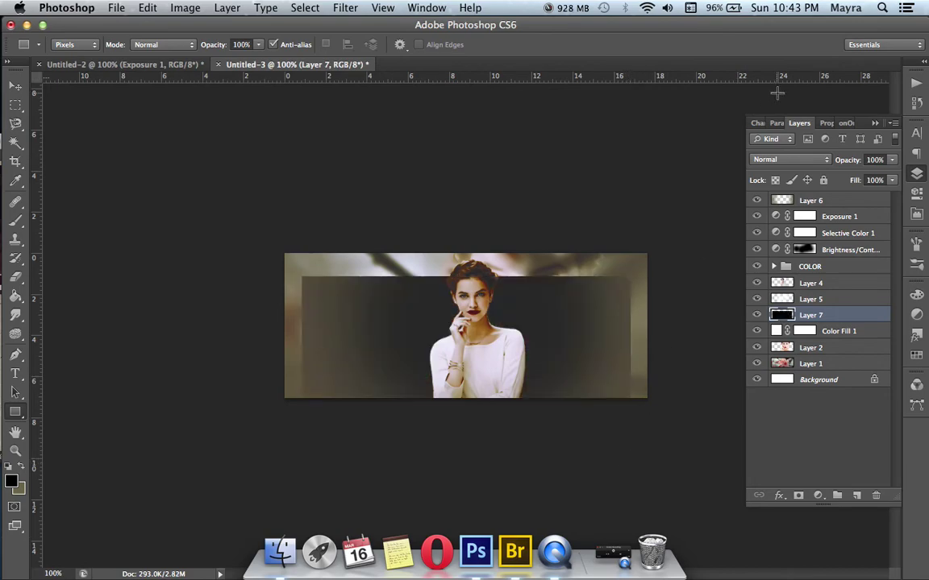
{"action": "left_click", "coordinate": [789, 159]}
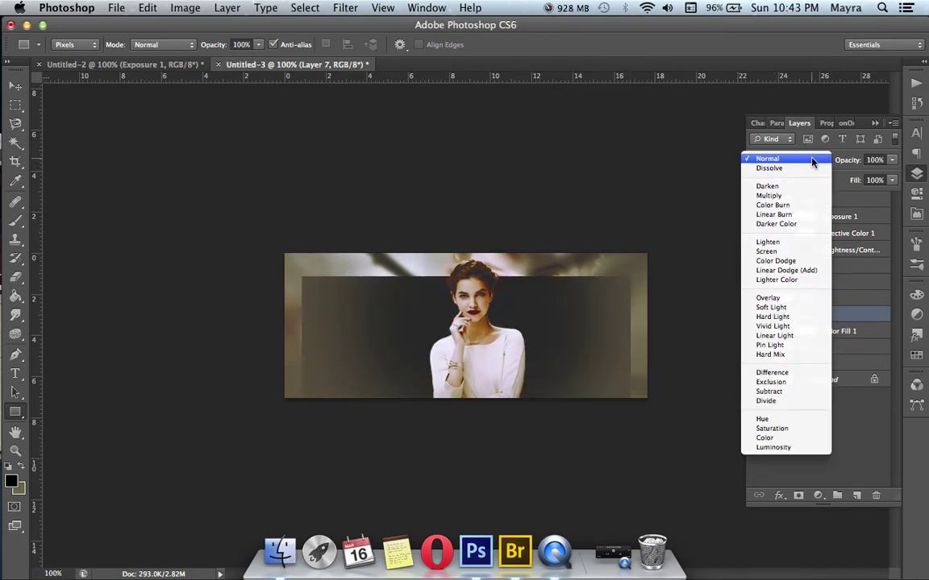
{"action": "left_click", "coordinate": [771, 307]}
{"action": "left_click", "coordinate": [892, 159]}
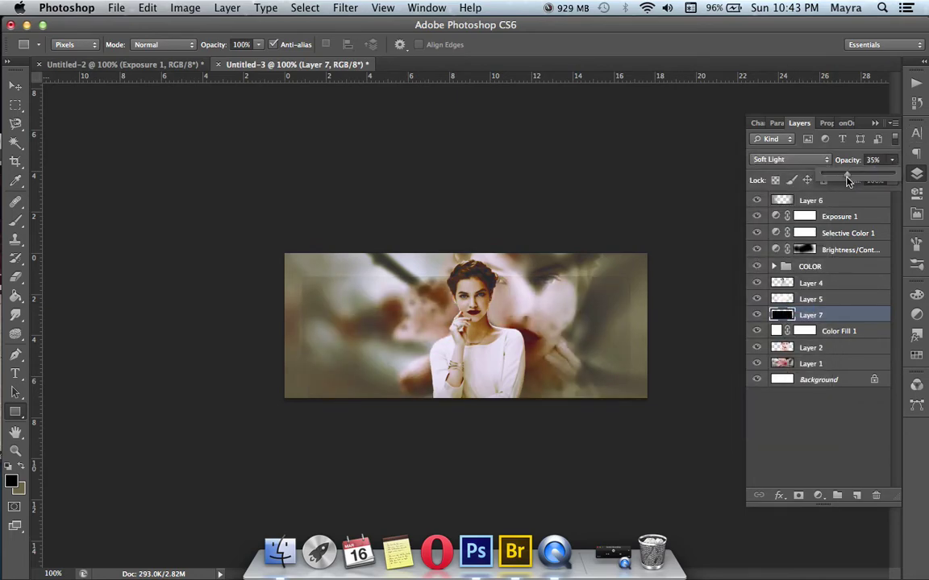
{"action": "left_click_drag", "start_coordinate": [852, 181], "coordinate": [859, 185]}
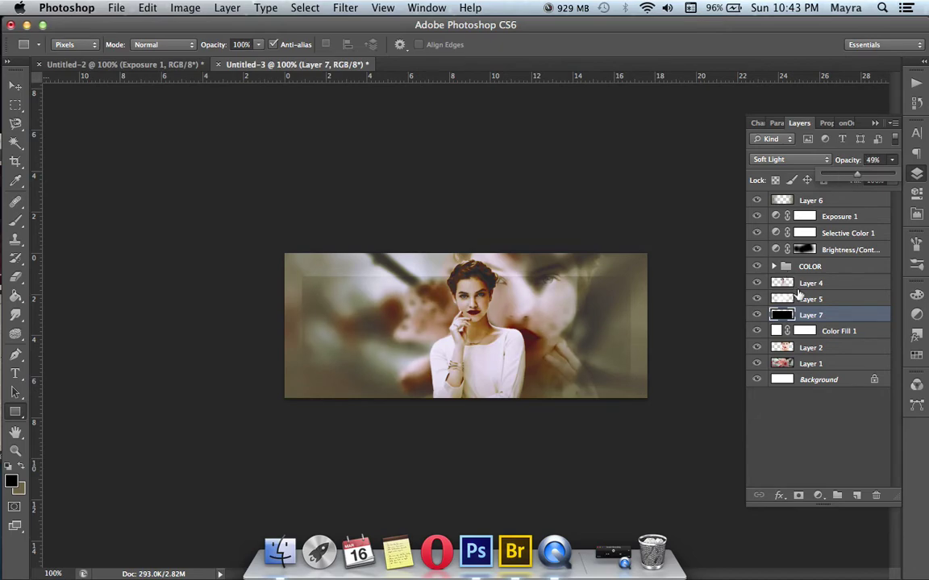
{"action": "key", "text": "Delete"}
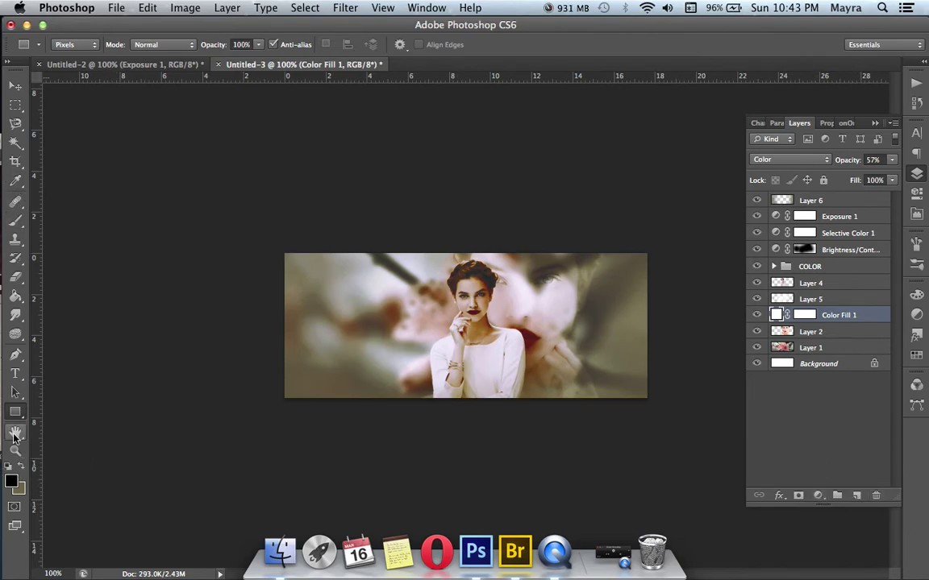
- Set the foreground color to dark red and draw a filled rectangle inset from the banner's edges on a new layer above Color Fill 1
{"action": "left_click", "coordinate": [10, 481]}
{"action": "left_click", "coordinate": [699, 352]}
{"action": "left_click_drag", "start_coordinate": [711, 352], "coordinate": [716, 281]}
{"action": "left_click", "coordinate": [735, 390]}
{"action": "key", "text": "Return"}
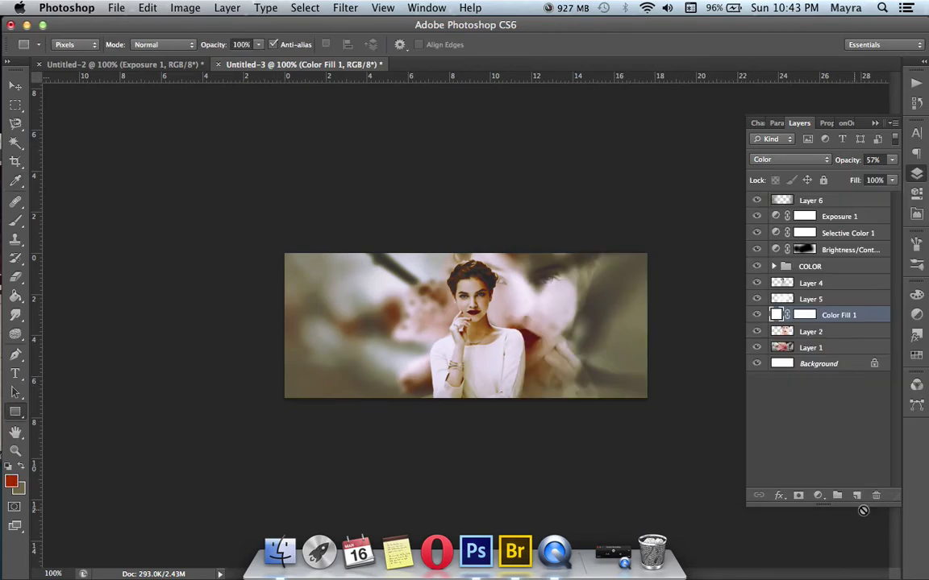
{"action": "left_click", "coordinate": [856, 495]}
{"action": "left_click_drag", "start_coordinate": [307, 282], "coordinate": [622, 480]}
- Set the red rectangle's layer to Soft Light blending at 27% opacity
{"action": "left_click", "coordinate": [779, 164]}
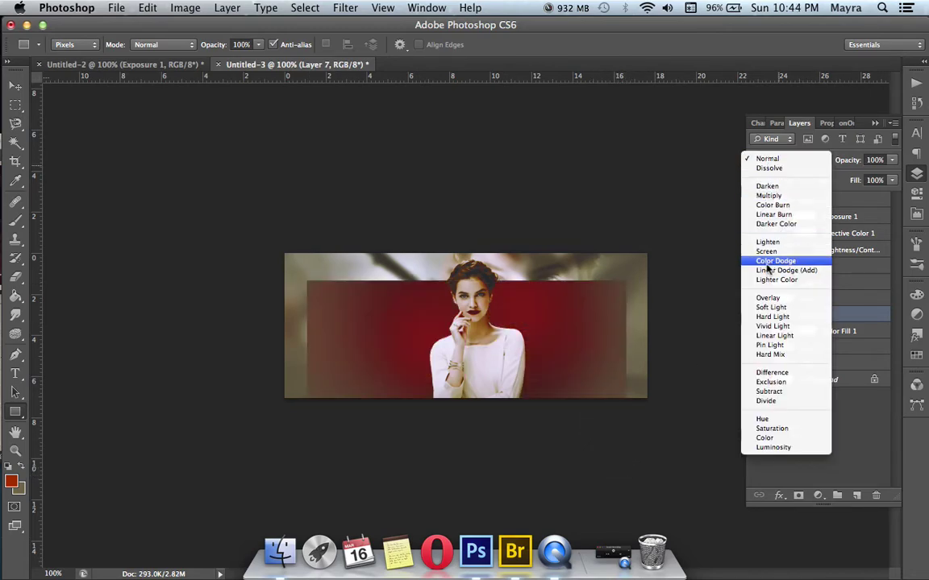
{"action": "left_click", "coordinate": [752, 314]}
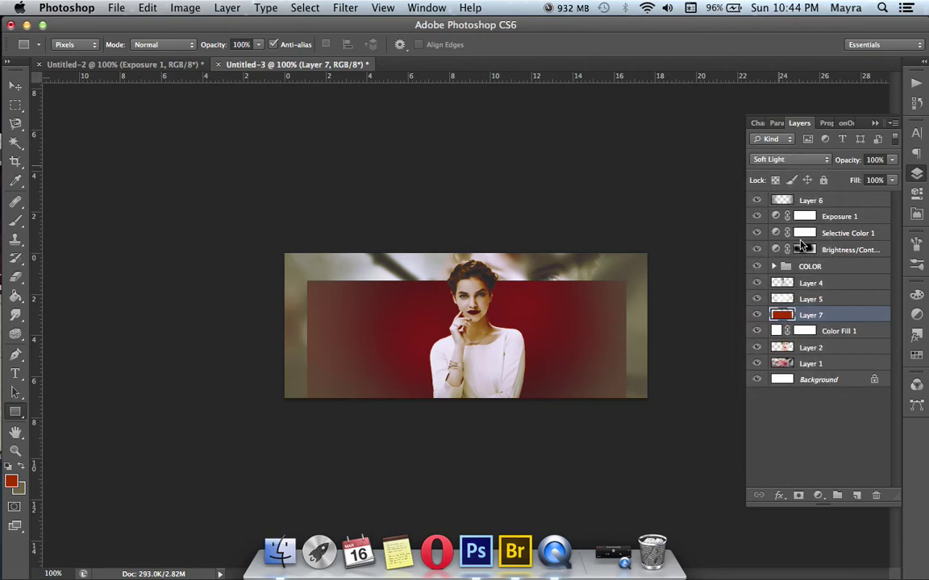
{"action": "left_click", "coordinate": [892, 160]}
{"action": "left_click_drag", "start_coordinate": [892, 176], "coordinate": [853, 179]}
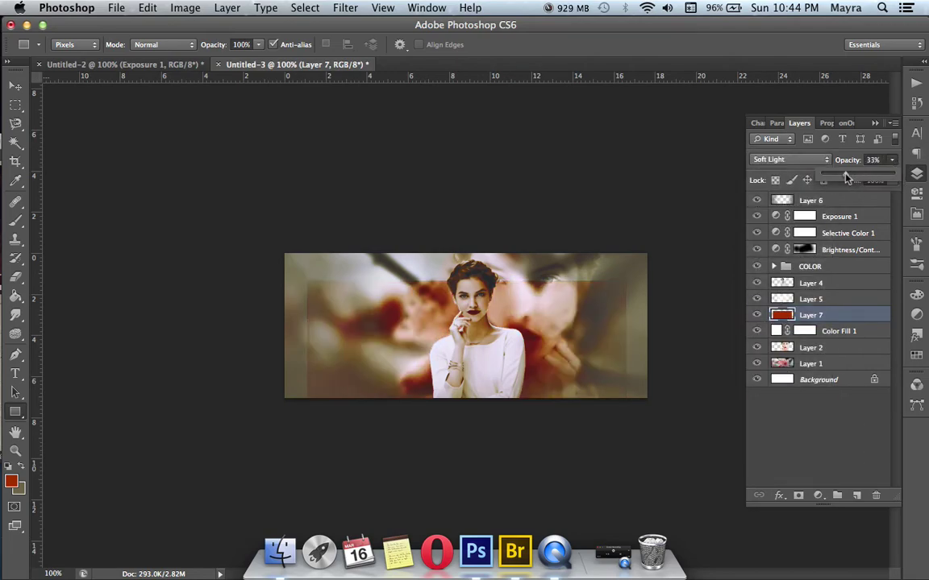
- Stretch the red rectangle upward to 108.64% of its height and apply the transformation
{"action": "key", "text": "v"}
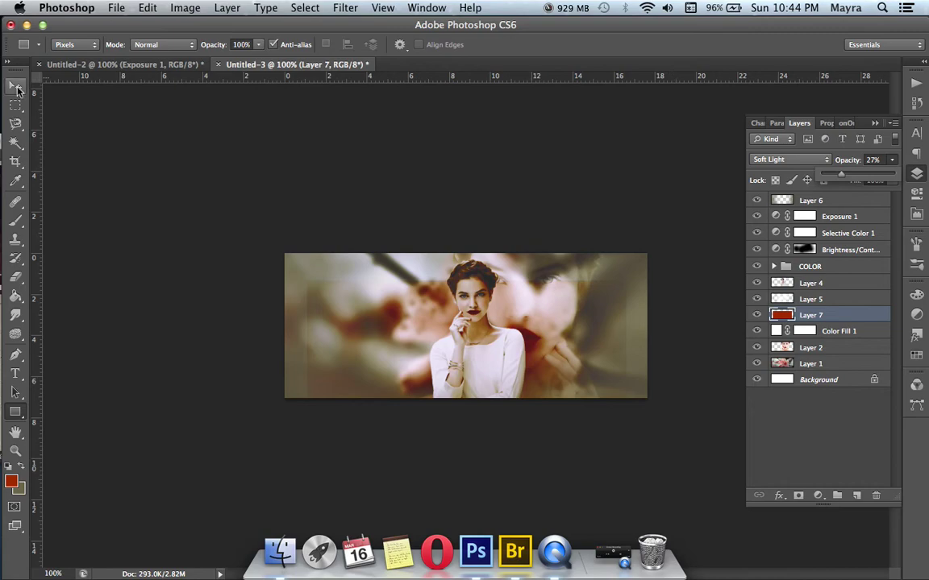
{"action": "left_click_drag", "start_coordinate": [466, 284], "coordinate": [466, 274]}
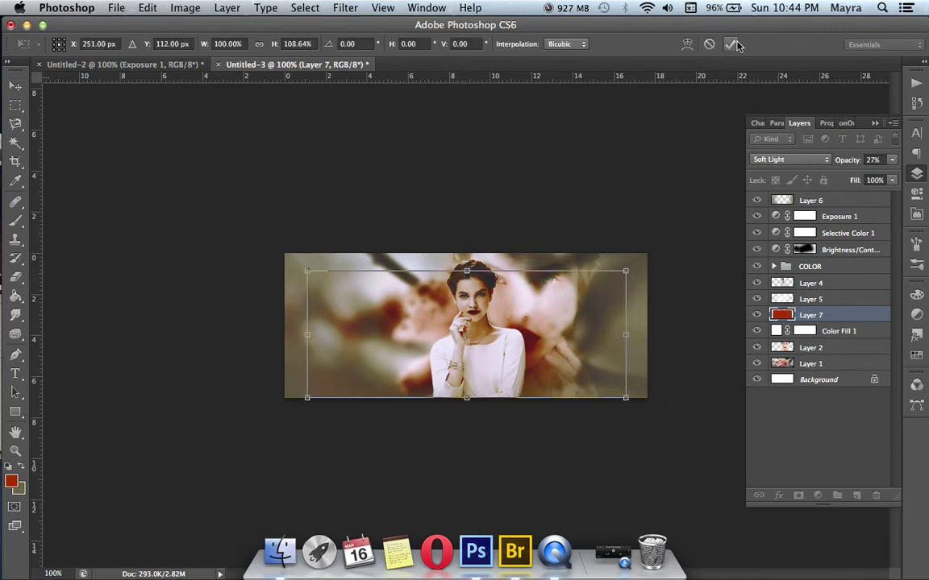
{"action": "key", "text": "Return"}
{"action": "left_click", "coordinate": [15, 105]}
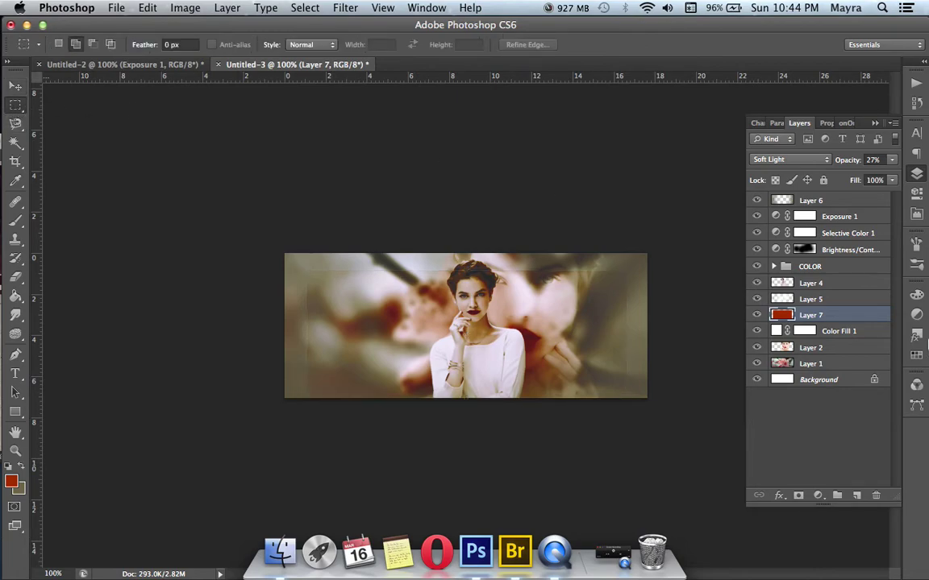
- Add a new layer above Layer 6, fill it with the merged banner using Apply Image, and activate the Type tool
{"action": "left_click", "coordinate": [842, 200]}
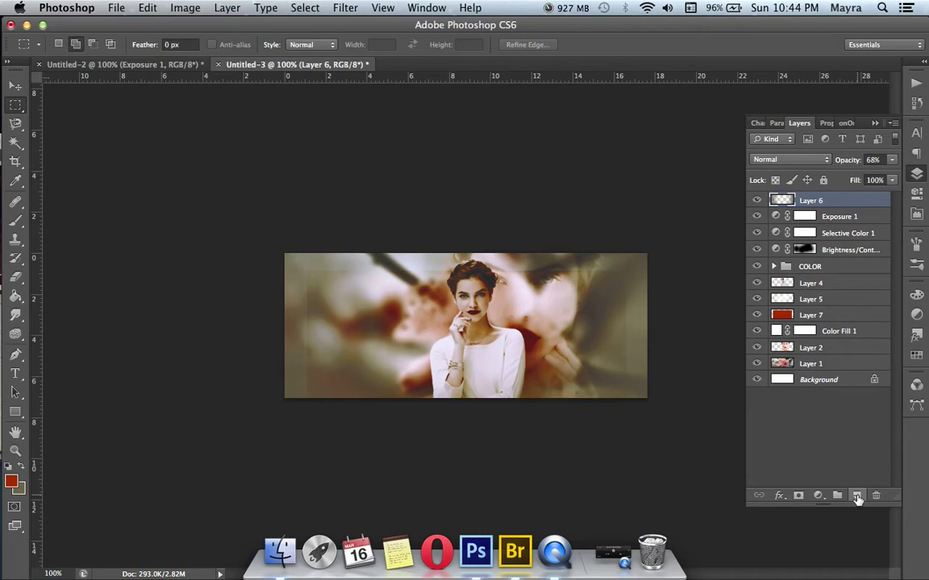
{"action": "key", "text": "t"}
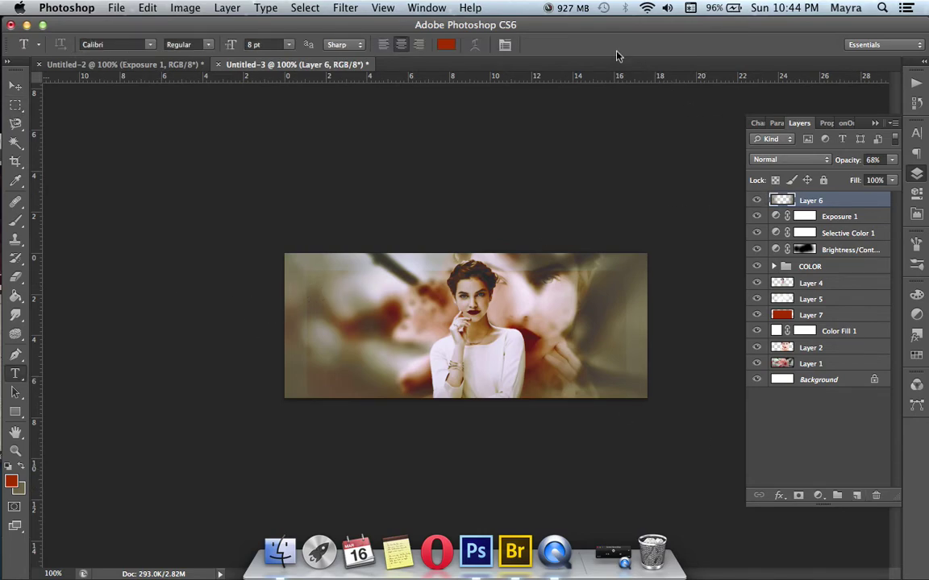
{"action": "left_click", "coordinate": [856, 496]}
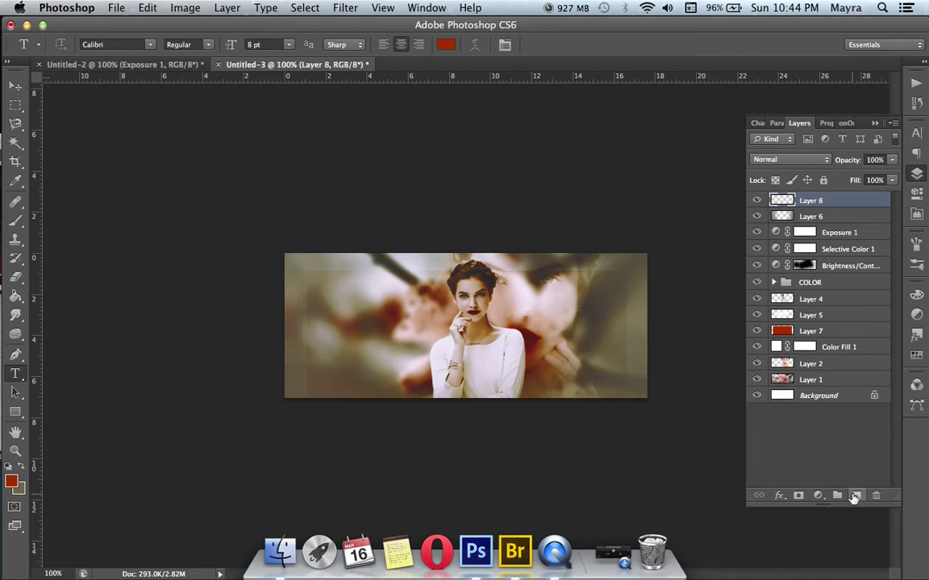
{"action": "left_click", "coordinate": [185, 8]}
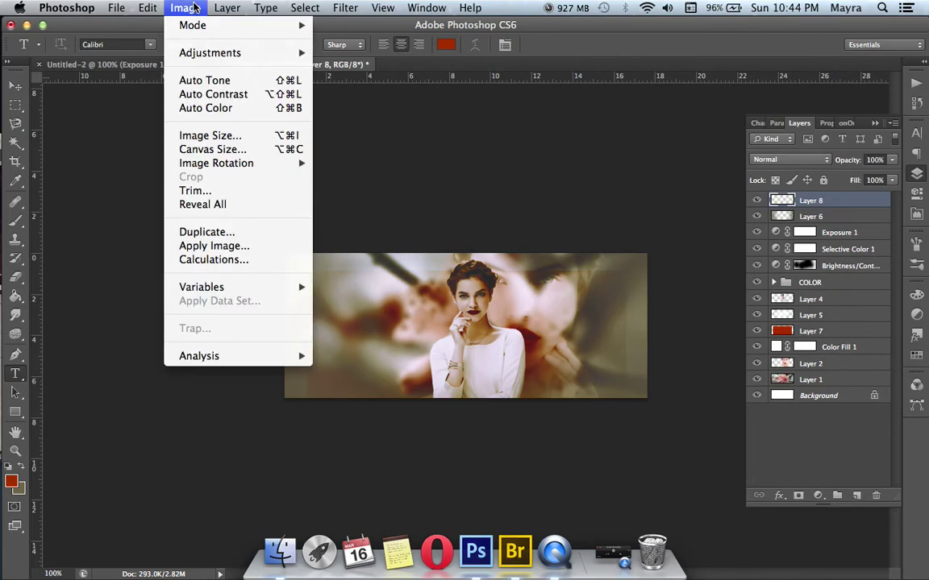
{"action": "left_click", "coordinate": [254, 246]}
{"action": "key", "text": "Return"}
{"action": "key", "text": "t"}
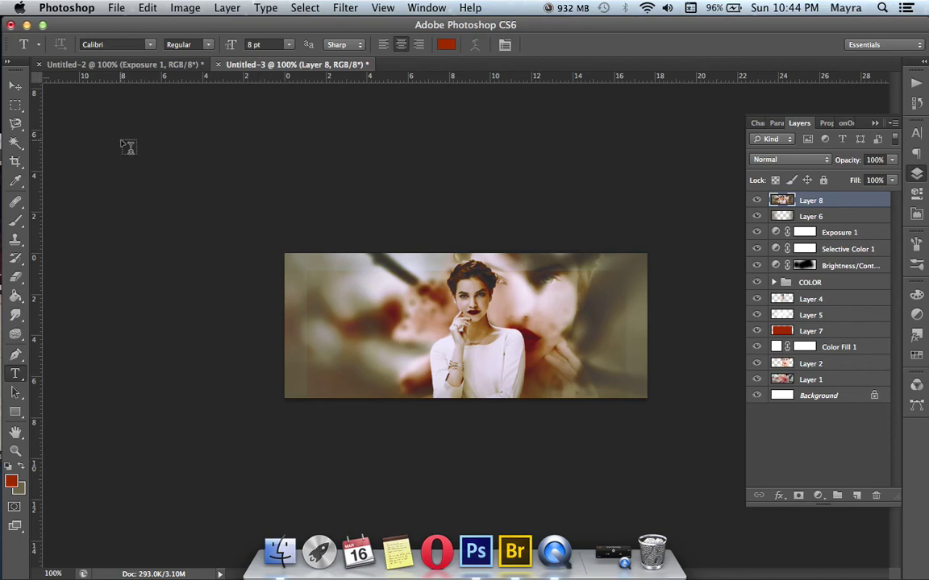
- Apply the Topaz Clean 3 filter to Layer 8 using the Topaz Clean preset and show the layers again
{"action": "left_click", "coordinate": [345, 8]}
{"action": "mouse_move", "coordinate": [429, 332]}
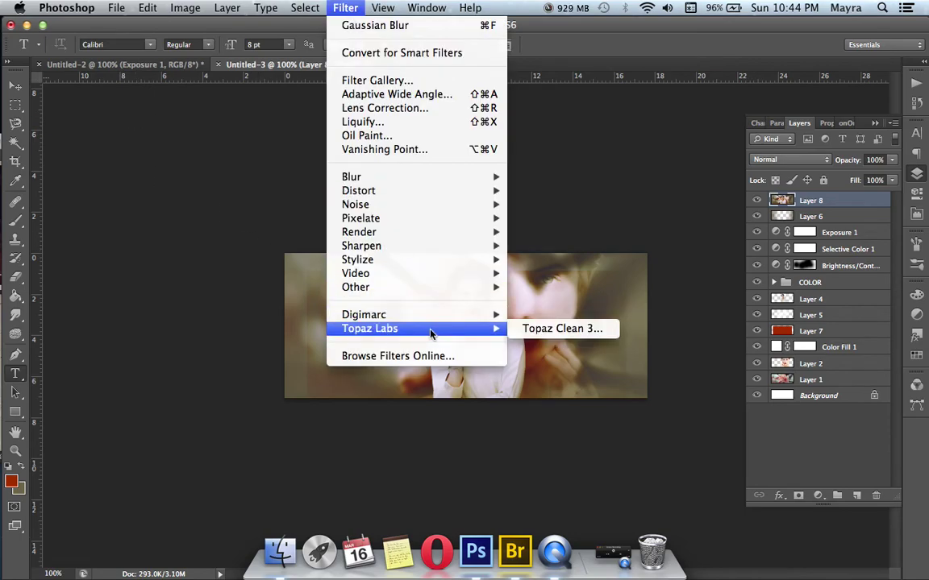
{"action": "left_click", "coordinate": [532, 327]}
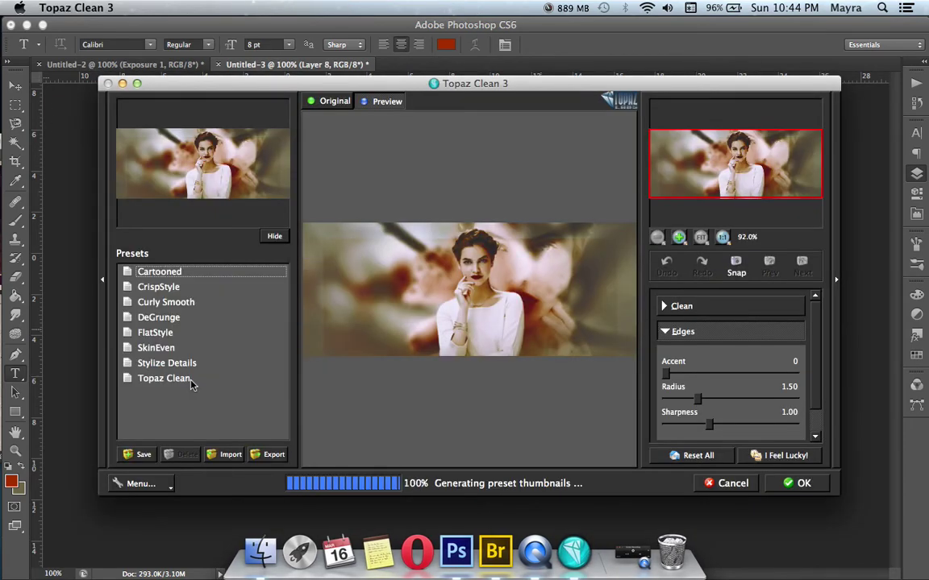
{"action": "left_click", "coordinate": [190, 381]}
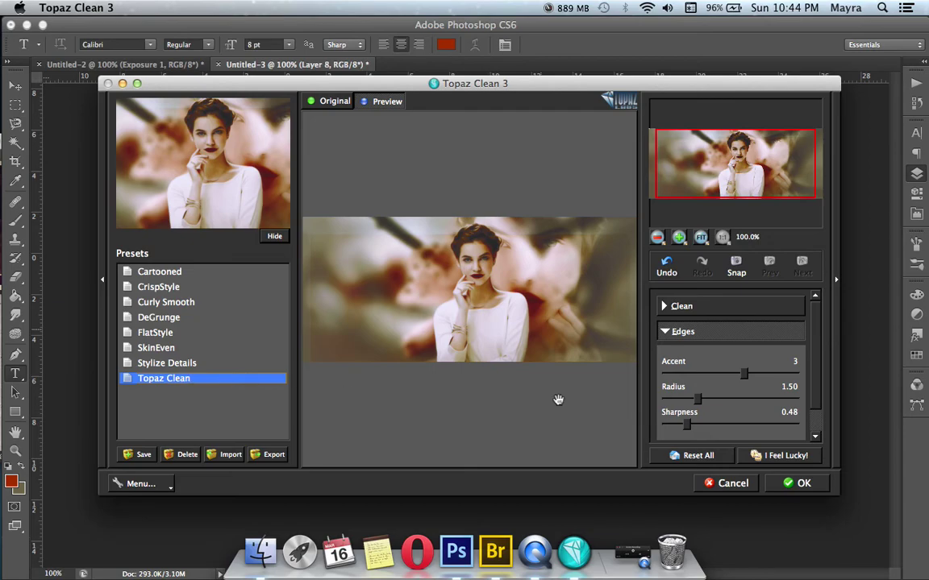
{"action": "left_click", "coordinate": [796, 483]}
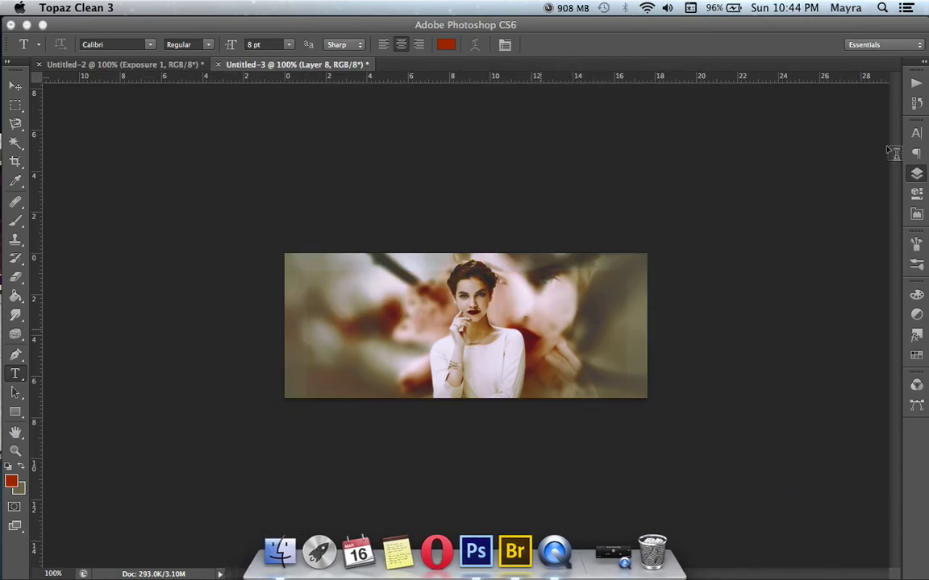
{"action": "left_click", "coordinate": [915, 174]}
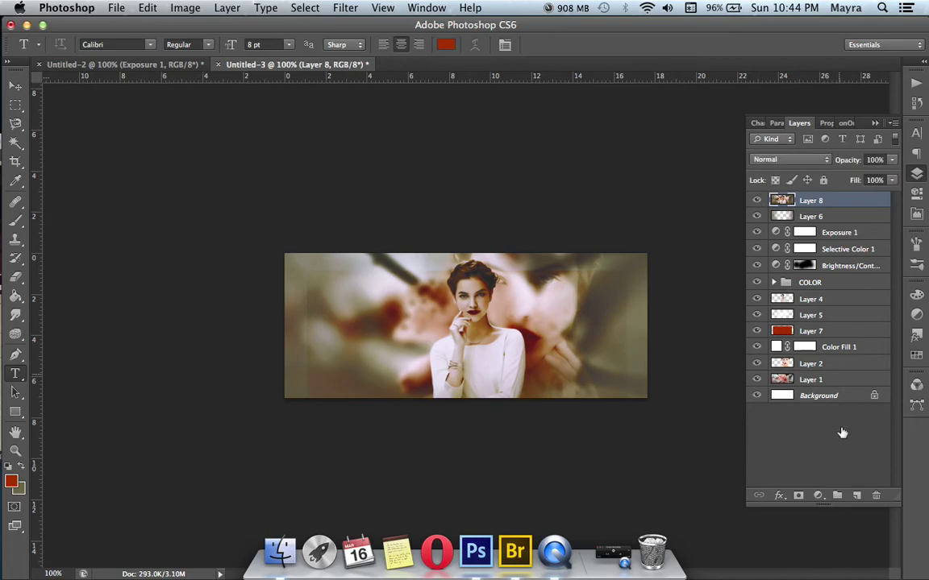
- Add the two-line text "VIDEO TUTORIAL" in 8 pt Calibri over the blurred blossom beside the central portrait
{"action": "left_click", "coordinate": [352, 287]}
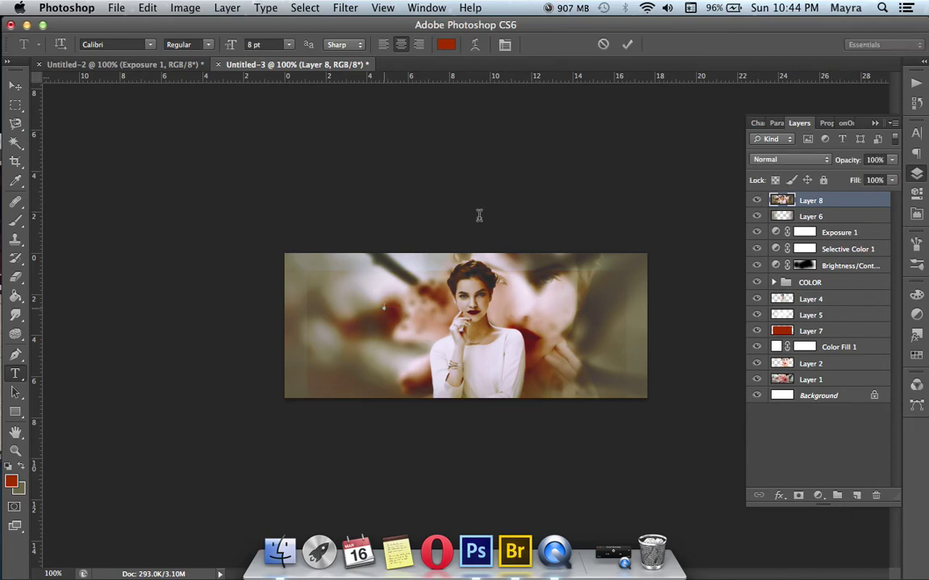
{"action": "type", "text": "-"}
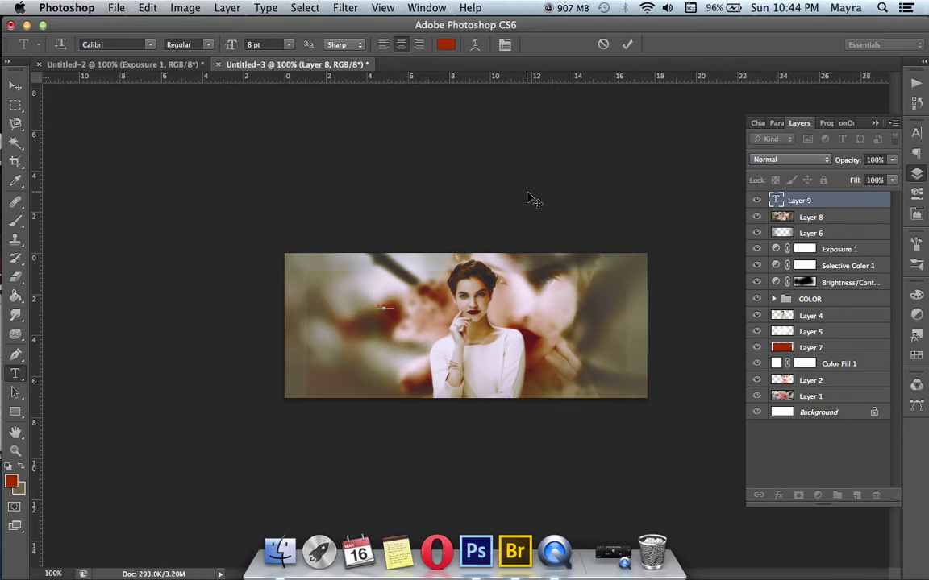
{"action": "type", "text": "TO"}
{"action": "key", "text": "BackSpace"}
{"action": "key", "text": "BackSpace"}
{"action": "key", "text": "BackSpace"}
{"action": "left_click", "coordinate": [627, 44]}
- Recolor the "video tutorial" text to light gray and move it slightly lower on the banner
{"action": "left_click", "coordinate": [446, 44]}
{"action": "left_click", "coordinate": [492, 266]}
{"action": "left_click", "coordinate": [343, 279]}
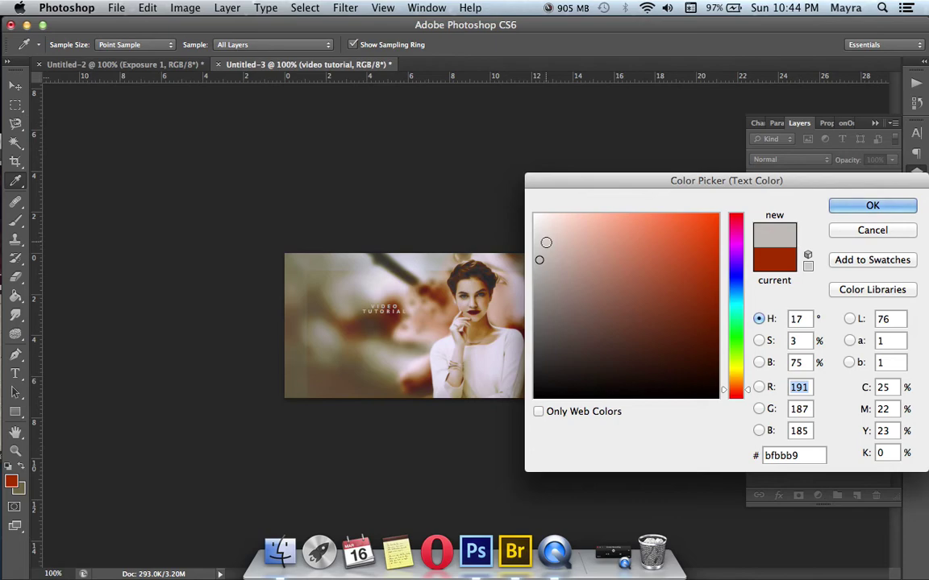
{"action": "left_click", "coordinate": [872, 205]}
{"action": "left_click", "coordinate": [15, 85]}
{"action": "left_click_drag", "start_coordinate": [192, 145], "coordinate": [348, 226]}
- Add the text "KRYPTERIA" on its own layer and place it in the banner's upper-right corner
{"action": "left_click", "coordinate": [15, 373]}
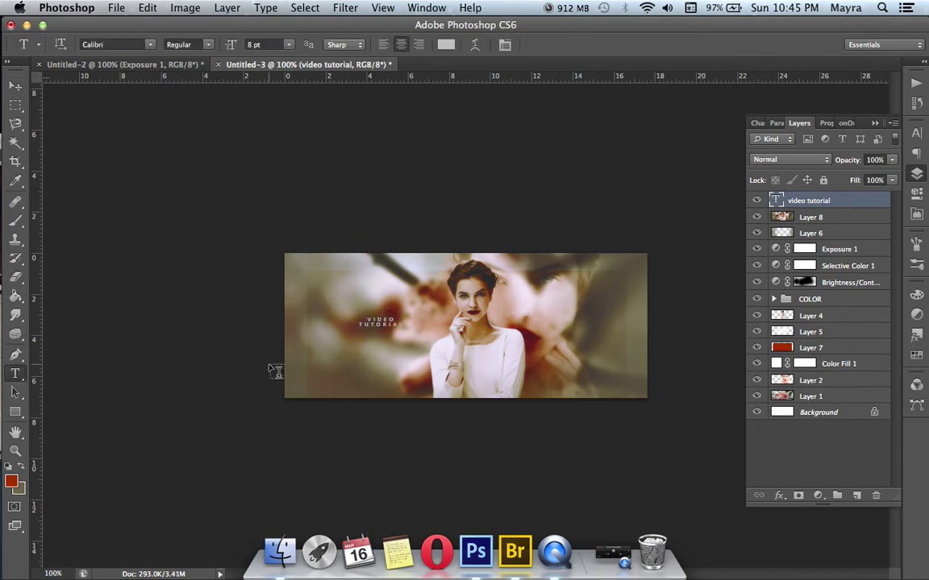
{"action": "left_click", "coordinate": [552, 286]}
{"action": "type", "text": "--"}
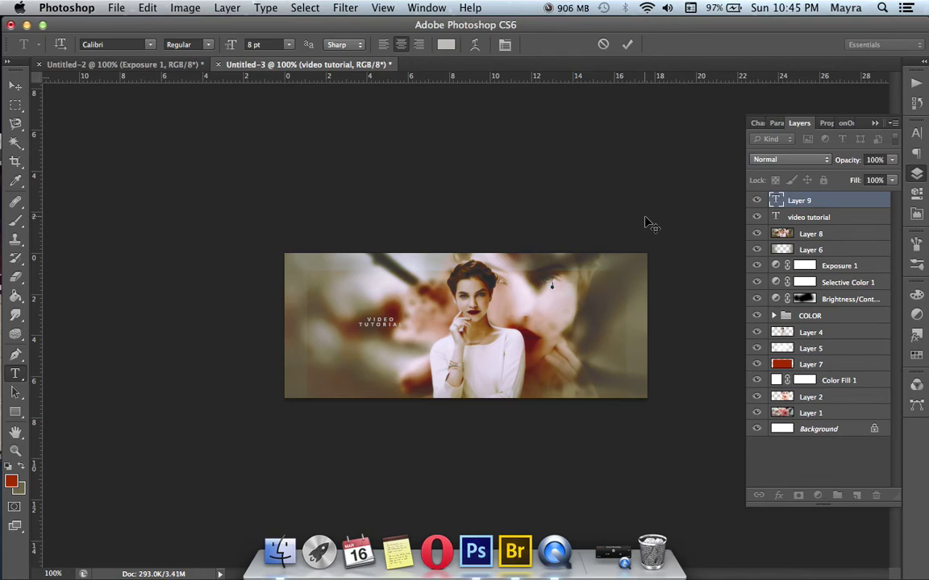
{"action": "type", "text": "-"}
{"action": "key", "text": "BackSpace"}
{"action": "key", "text": "BackSpace"}
{"action": "type", "text": "ks"}
{"action": "left_click_drag", "start_coordinate": [570, 355], "coordinate": [634, 330]}
{"action": "left_click", "coordinate": [627, 45]}
- Lower the "krypteria" text layer's opacity to 29% and activate the Rectangular Marquee tool
{"action": "left_click", "coordinate": [892, 160]}
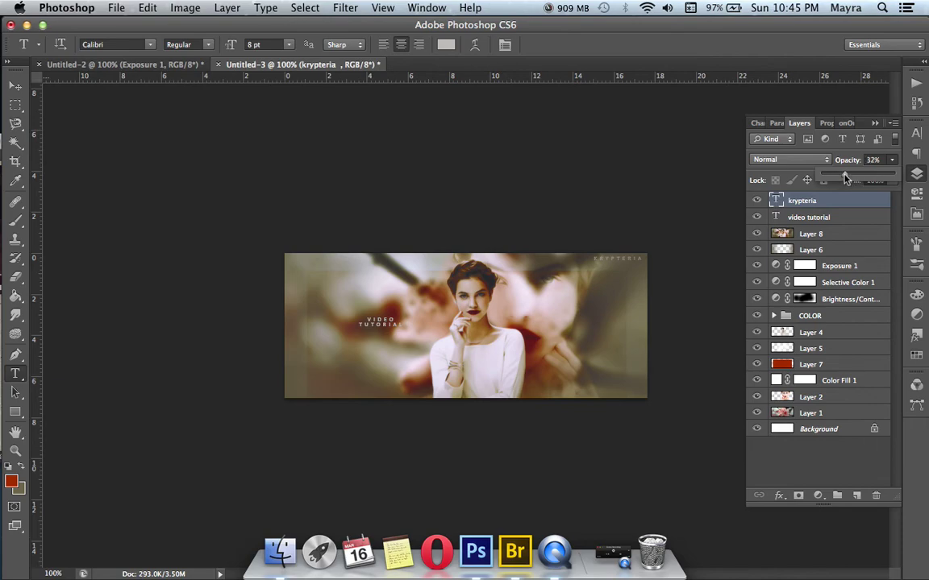
{"action": "left_click", "coordinate": [16, 85]}
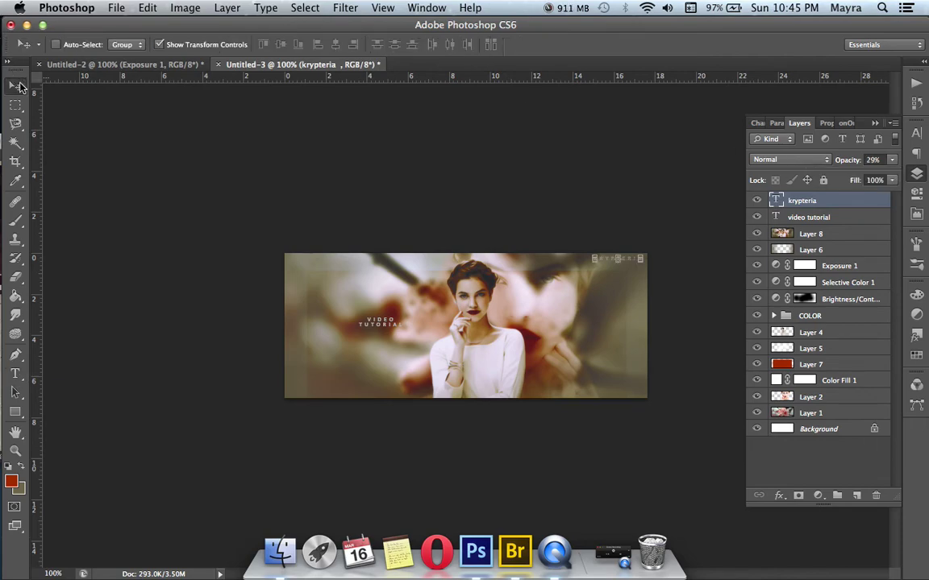
{"action": "left_click", "coordinate": [16, 105]}
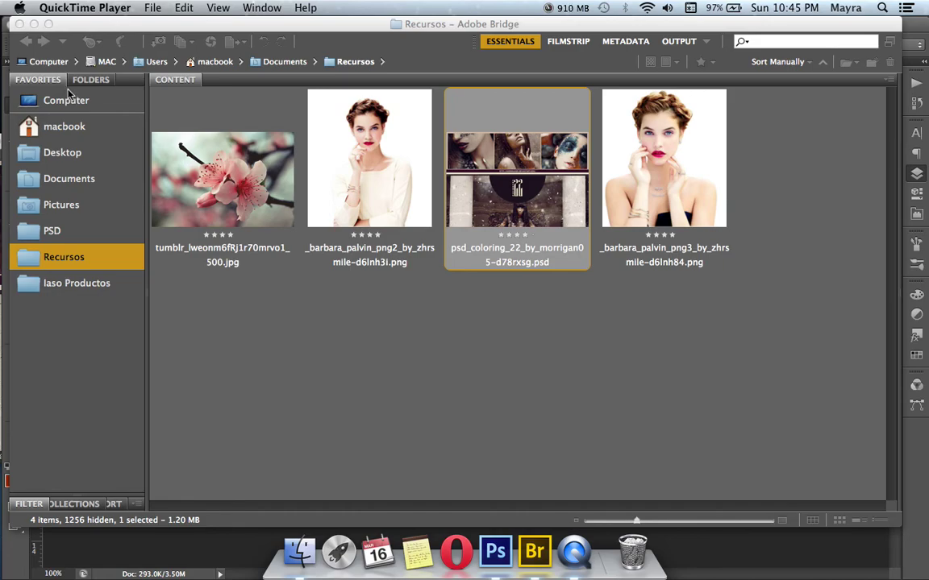
- Switch to Adobe Bridge, shrink the thumbnails and search the Recursos folder for "kry"
{"action": "left_click", "coordinate": [536, 541]}
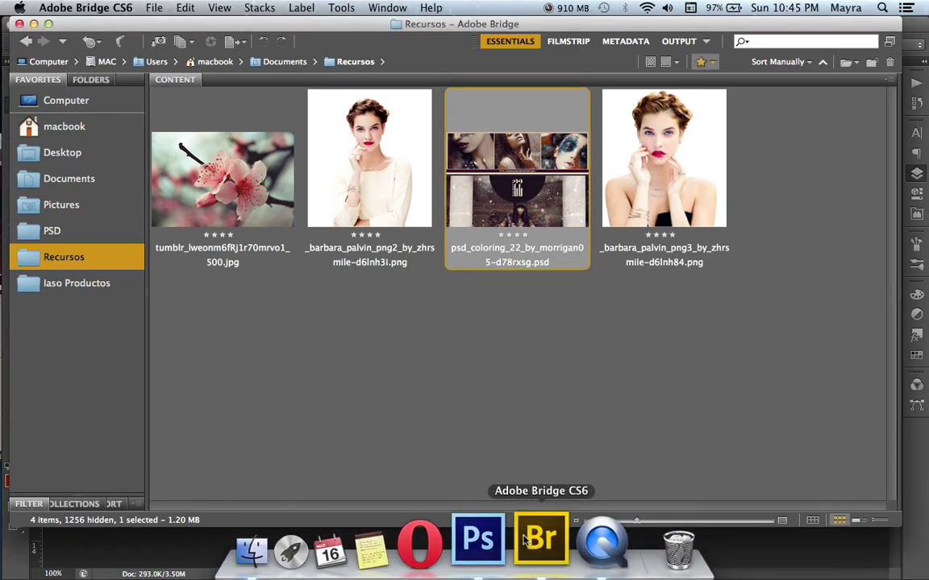
{"action": "left_click", "coordinate": [772, 41]}
{"action": "type", "text": "k"}
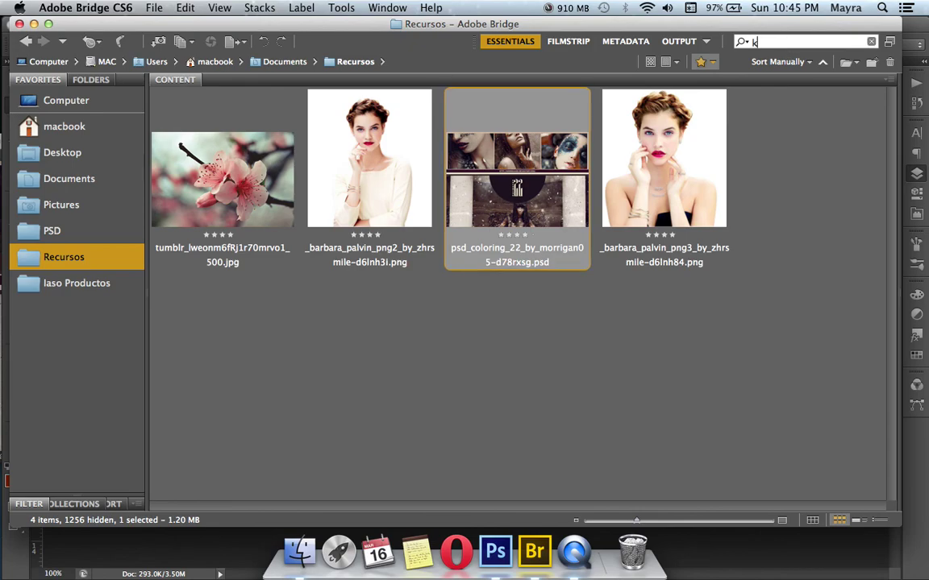
{"action": "left_click", "coordinate": [600, 521]}
{"action": "left_click", "coordinate": [758, 42]}
{"action": "type", "text": "ry"}
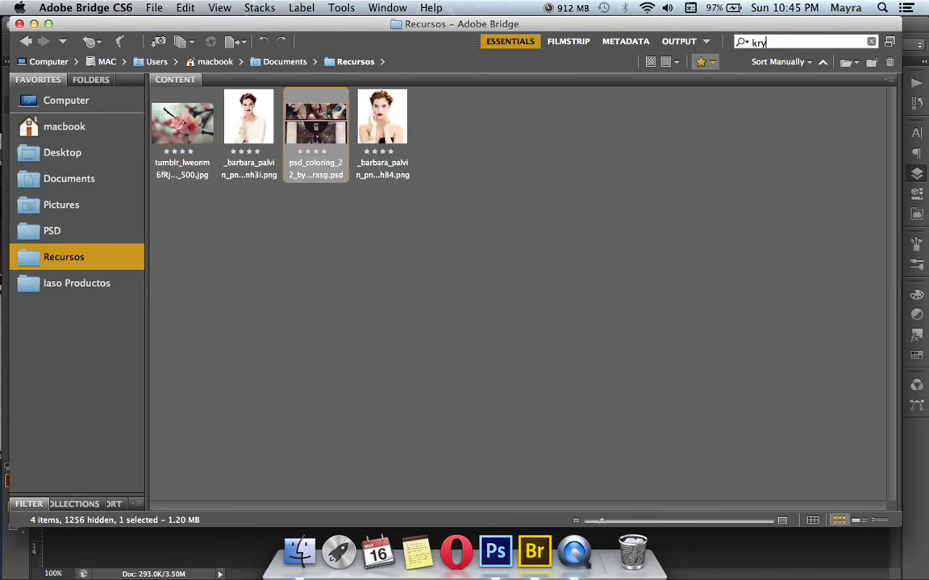
{"action": "key", "text": "Return"}
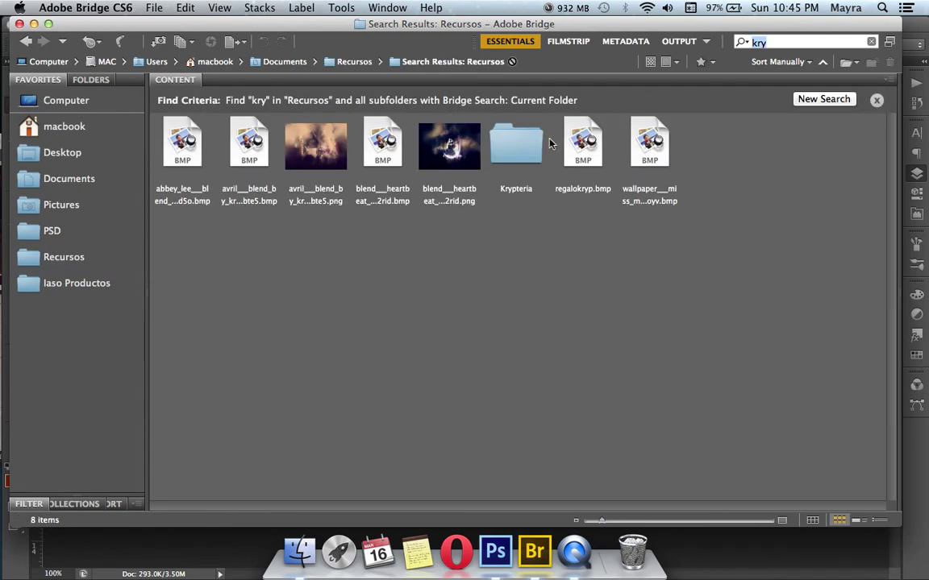
- View the Krypteria folder's Set 7 images at a larger thumbnail size, and minimize Bridge from the Recursos folder
{"action": "double_click", "coordinate": [495, 129]}
{"action": "left_click", "coordinate": [659, 115]}
{"action": "double_click", "coordinate": [659, 115]}
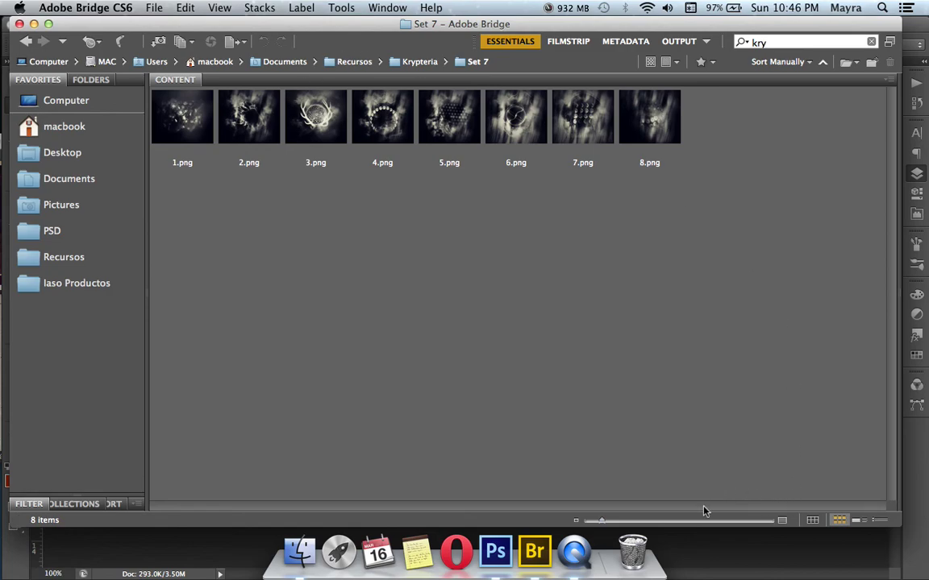
{"action": "left_click", "coordinate": [633, 521]}
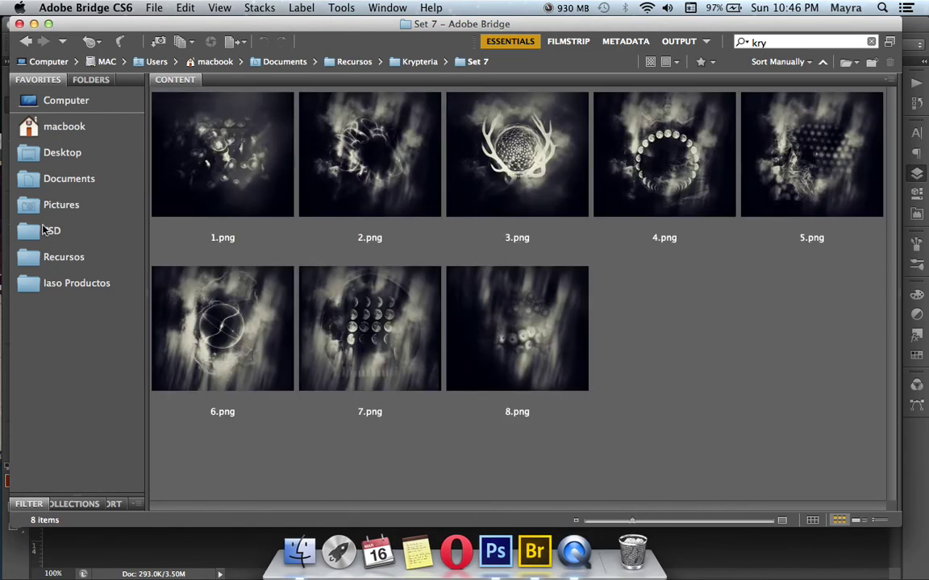
{"action": "left_click", "coordinate": [71, 258]}
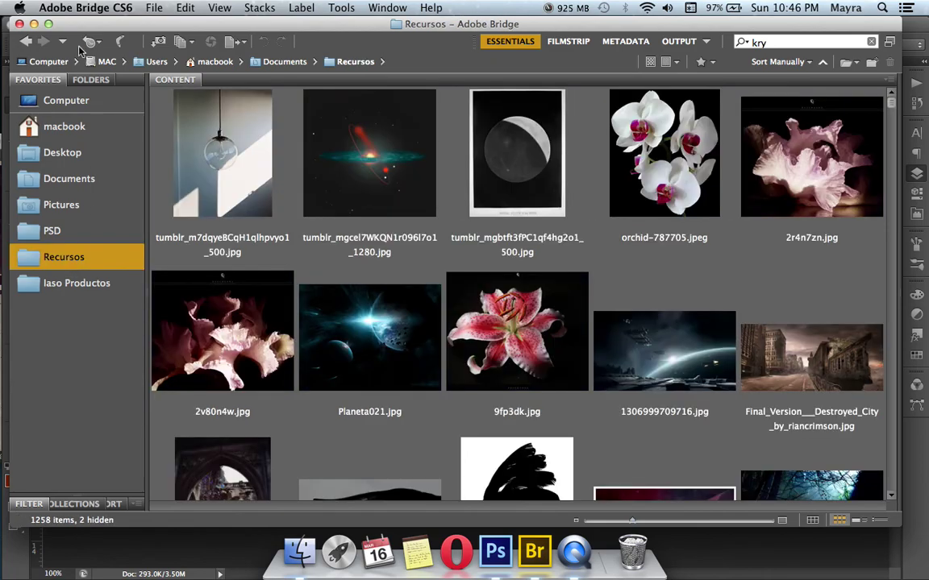
{"action": "left_click", "coordinate": [34, 23]}
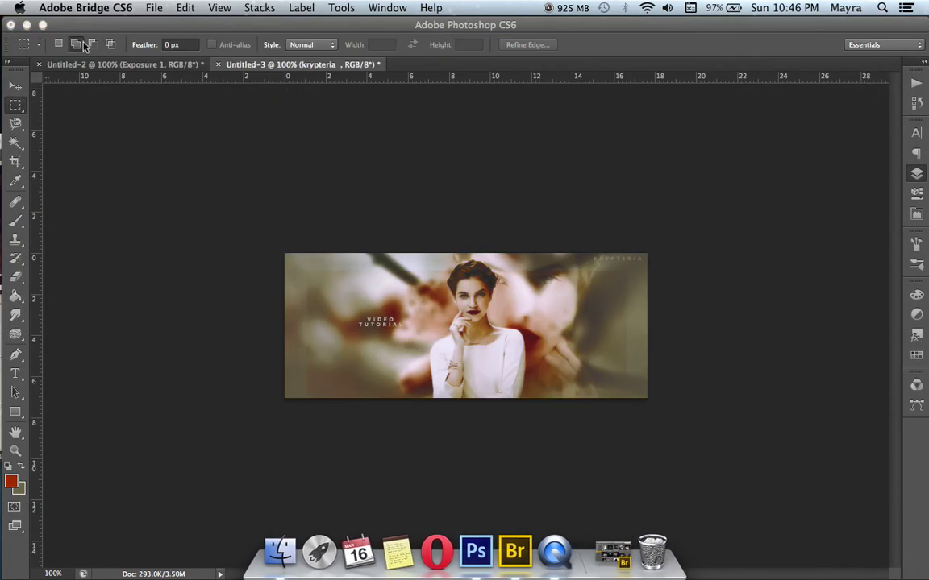